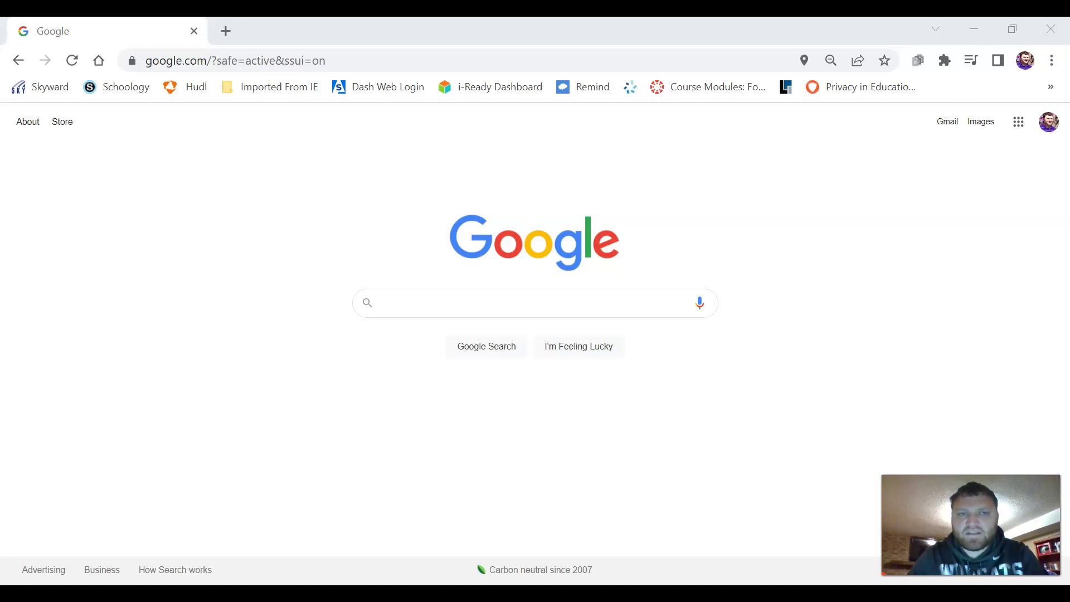
Step: Search Google for 'USD 475'
click(209, 62)
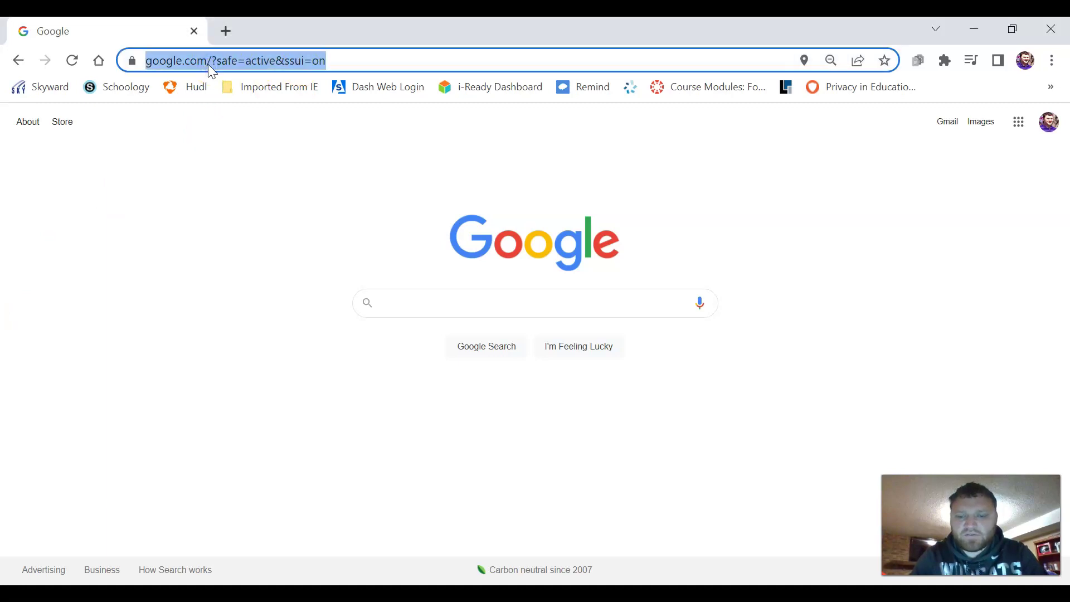
text(USD 475)
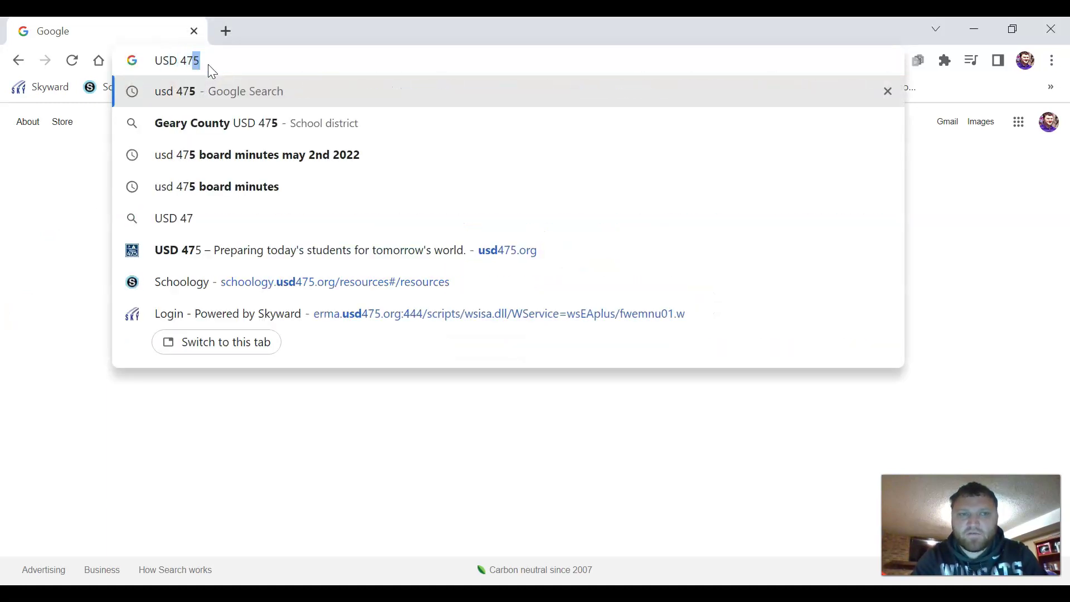
key(Return)
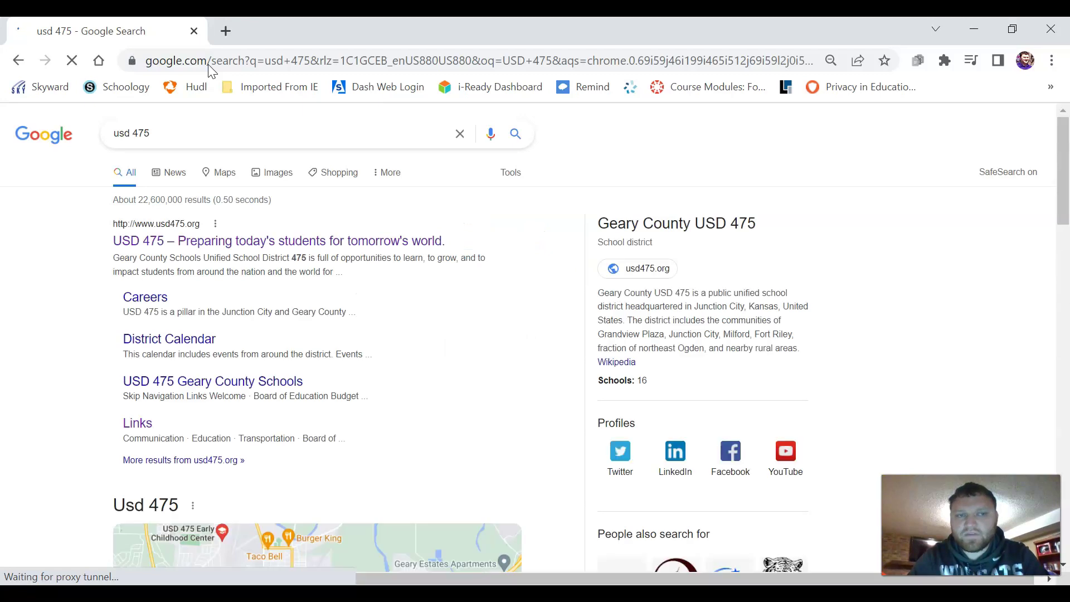
Step: Open the usd475.org district site and go to its Links page, down to the Schoology section
click(202, 244)
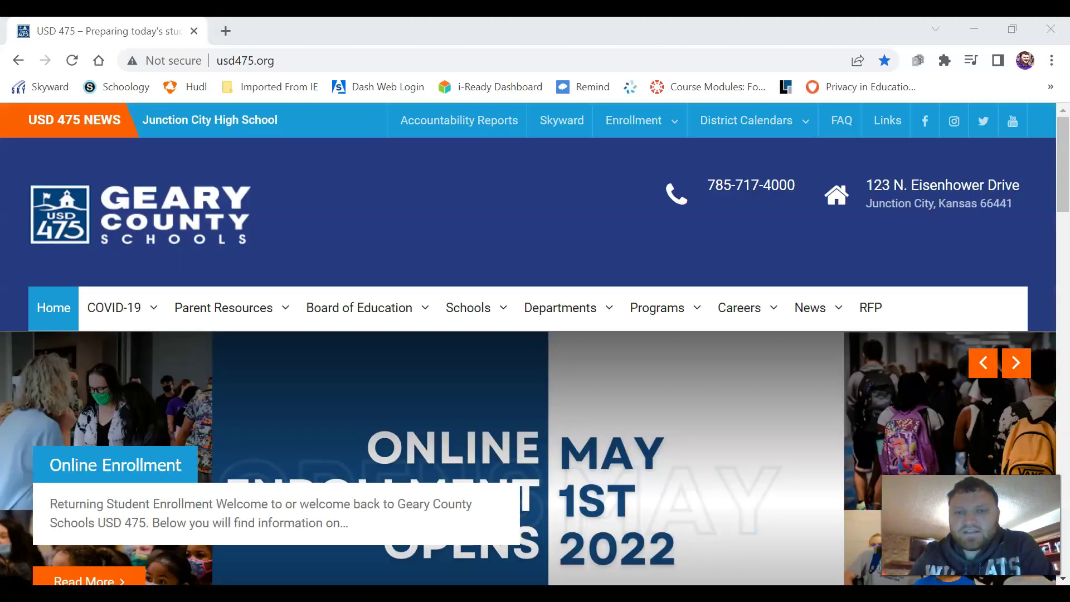
click(894, 128)
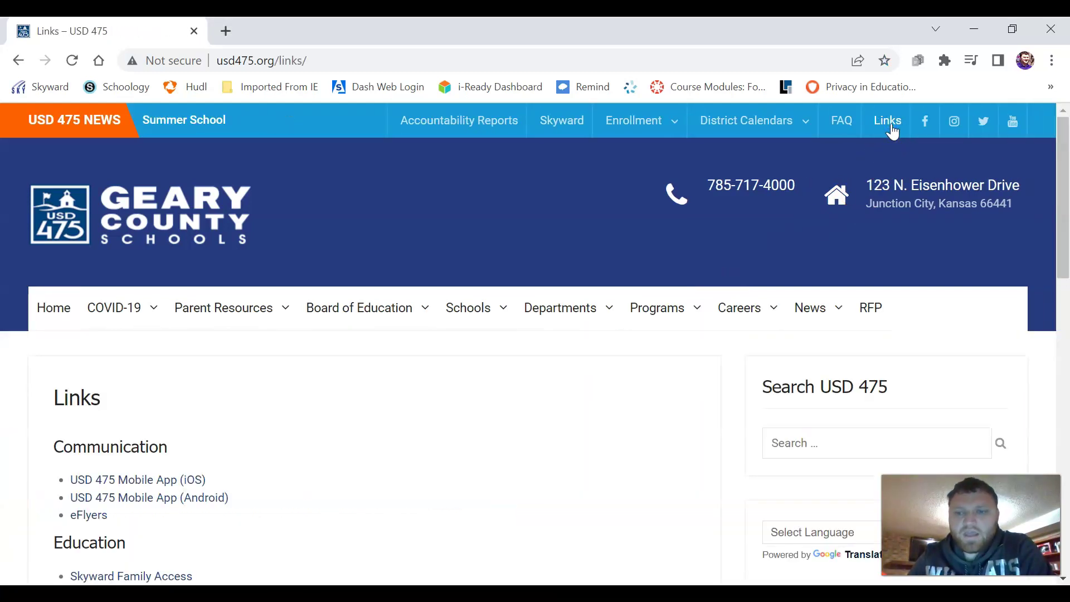
click(528, 404)
scroll(528, 406, down, 15)
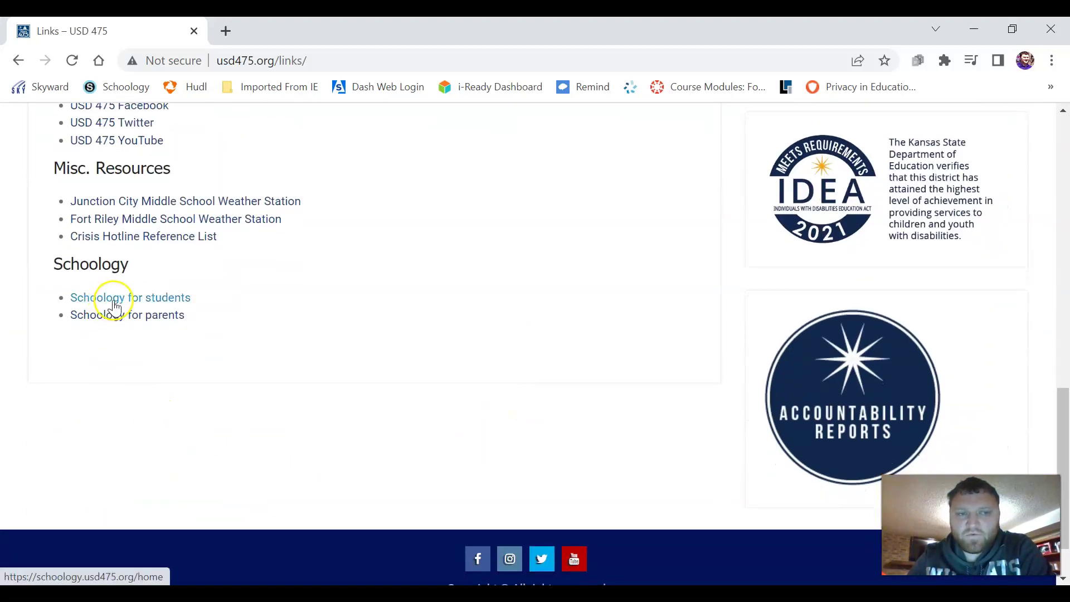
Step: Follow 'Schoology for students' and sign in with another school account through Microsoft
click(115, 304)
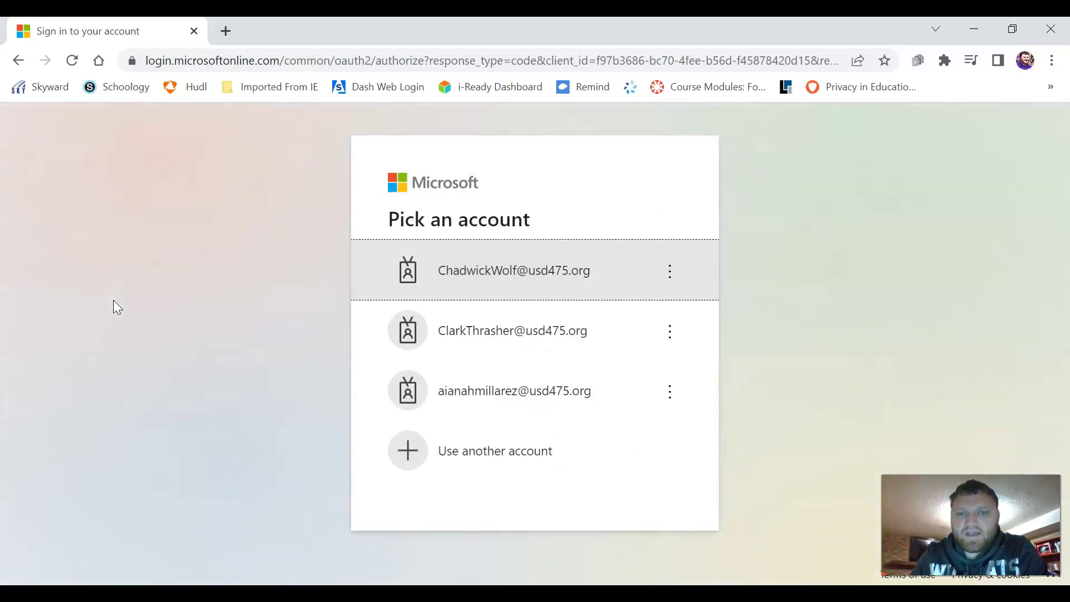
click(504, 467)
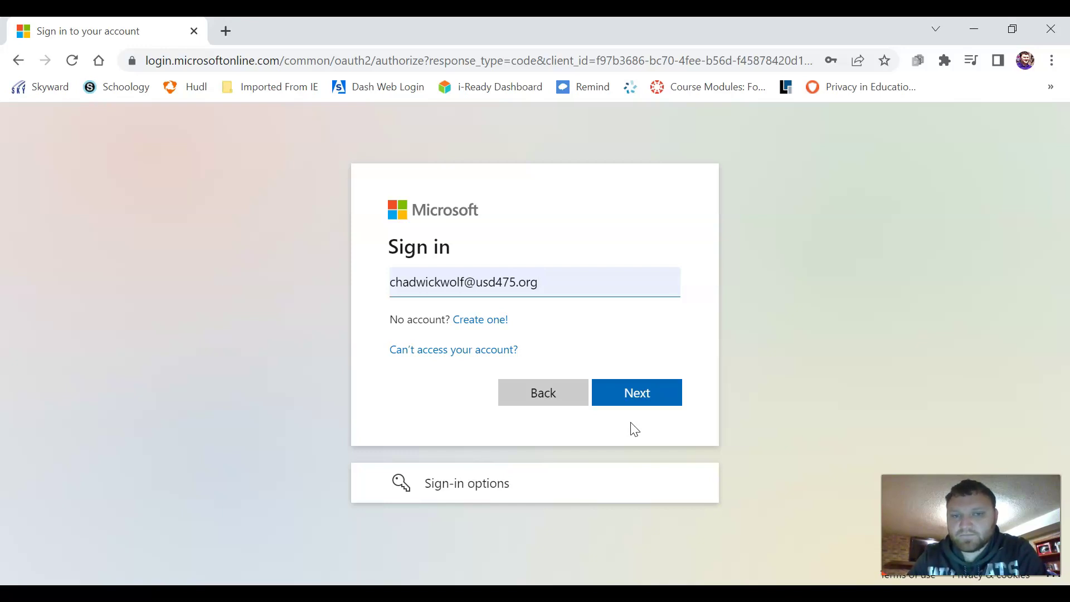
click(635, 395)
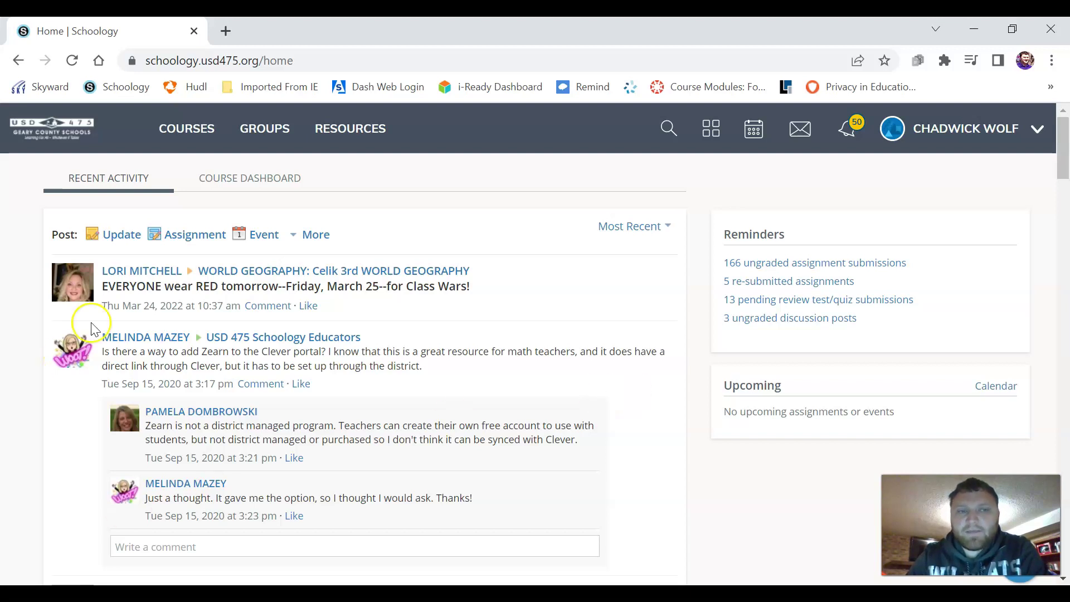
Step: Show the COURSES cards and go to the full My Courses list
click(187, 150)
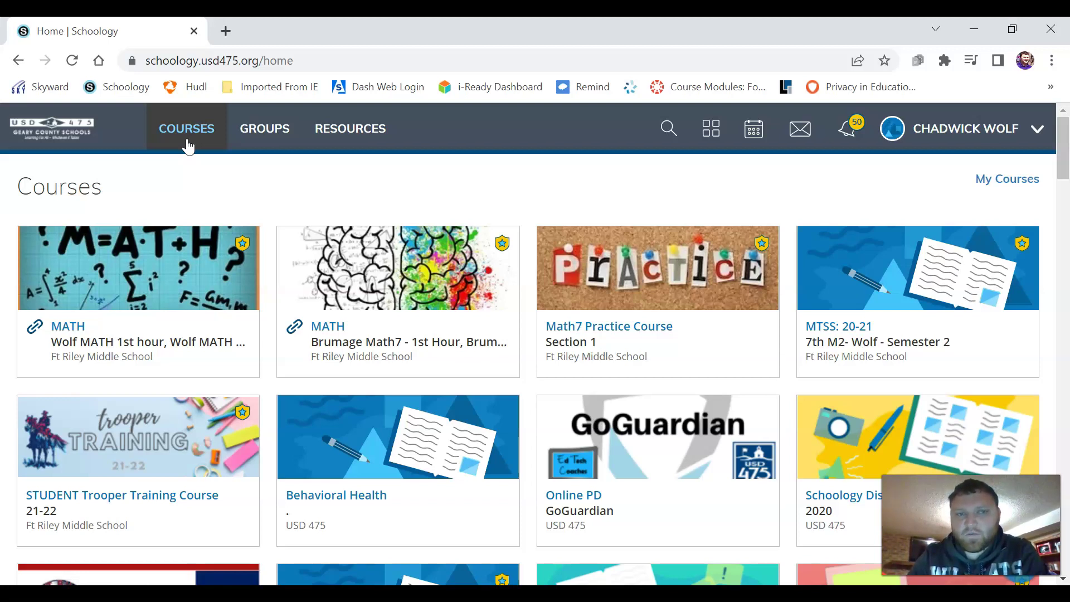
click(1018, 184)
Step: From My Courses, open the Wolf MATH 1st hour course's Materials
click(1012, 184)
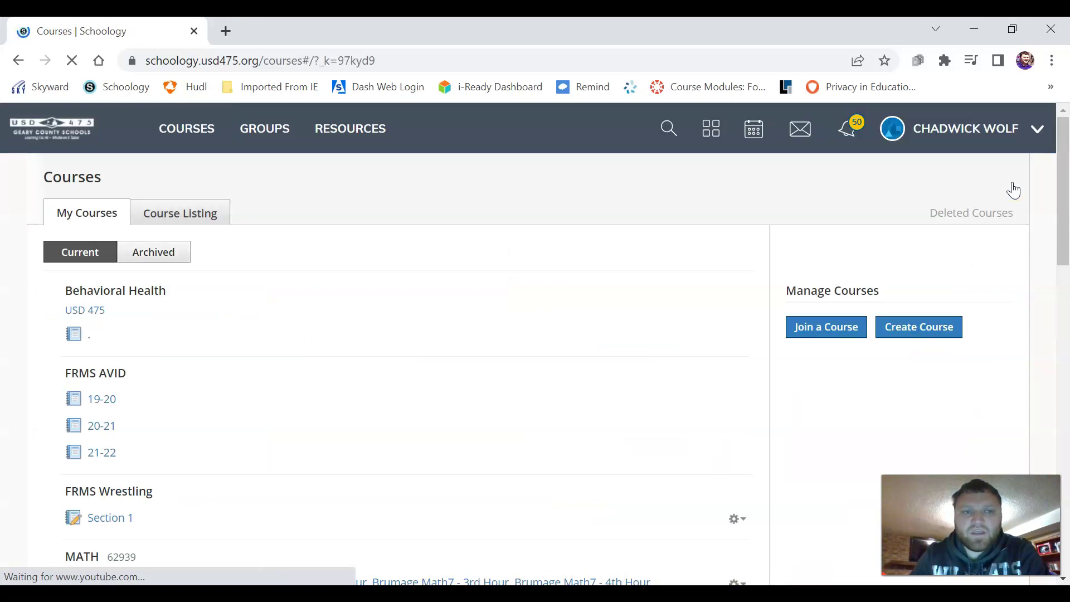
click(1004, 189)
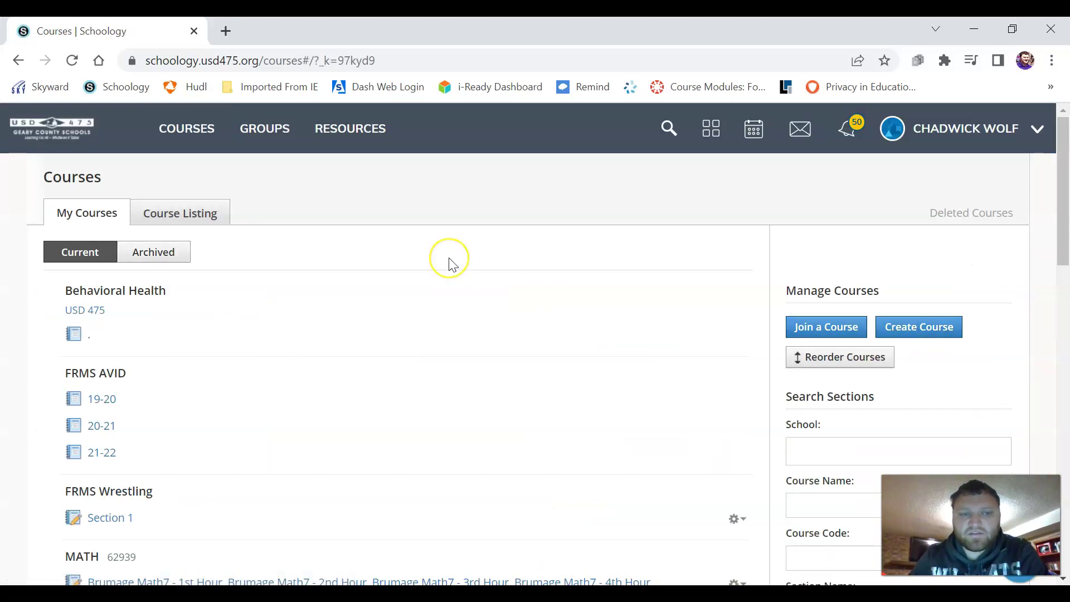
scroll(451, 261, down, 8)
scroll(452, 264, down, 5)
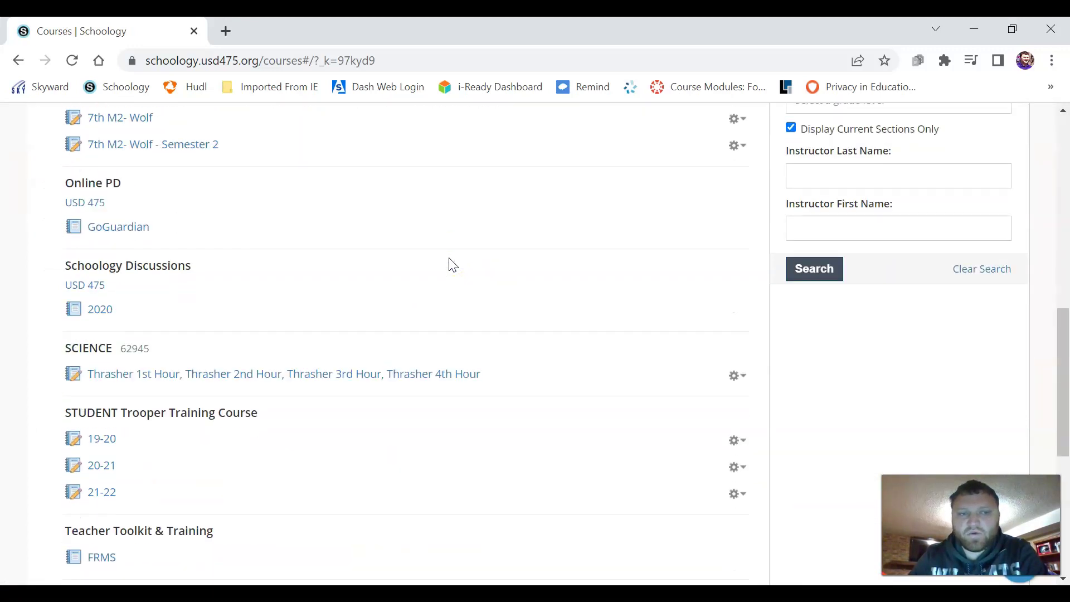
scroll(452, 264, up, 5)
scroll(452, 264, up, 2)
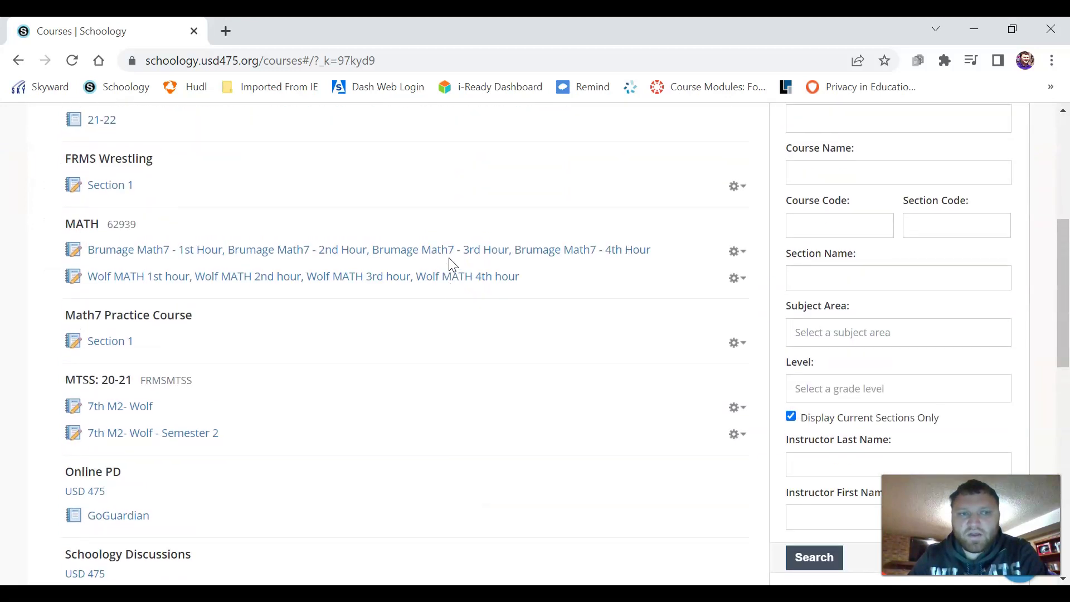
click(167, 288)
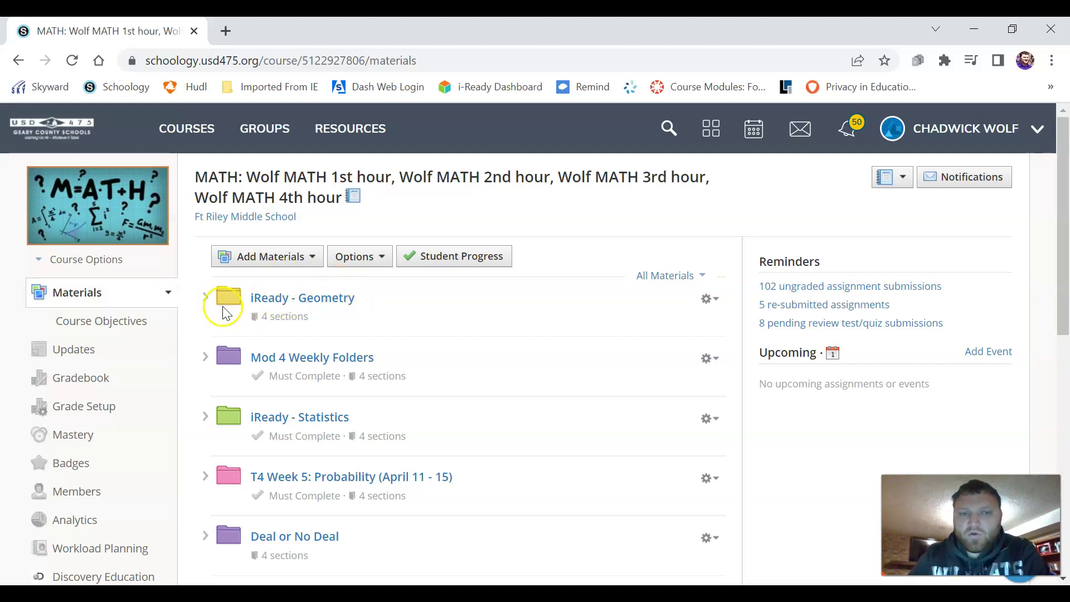
Step: Open iReady - Geometry, then its S2 Week 2: Geometry (Jan. 10 - 14) folder
click(322, 302)
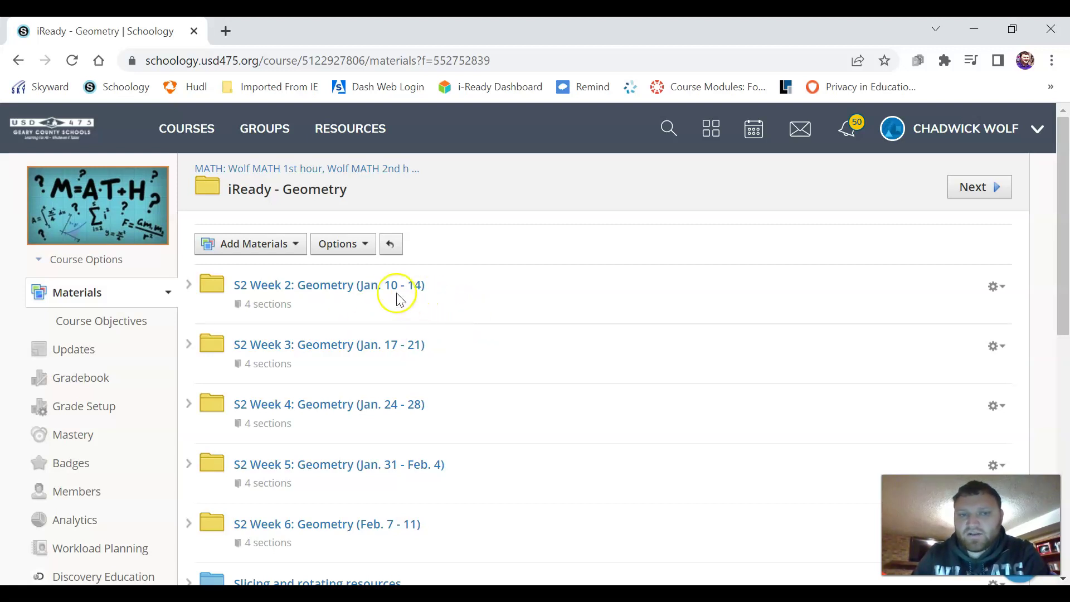
click(302, 290)
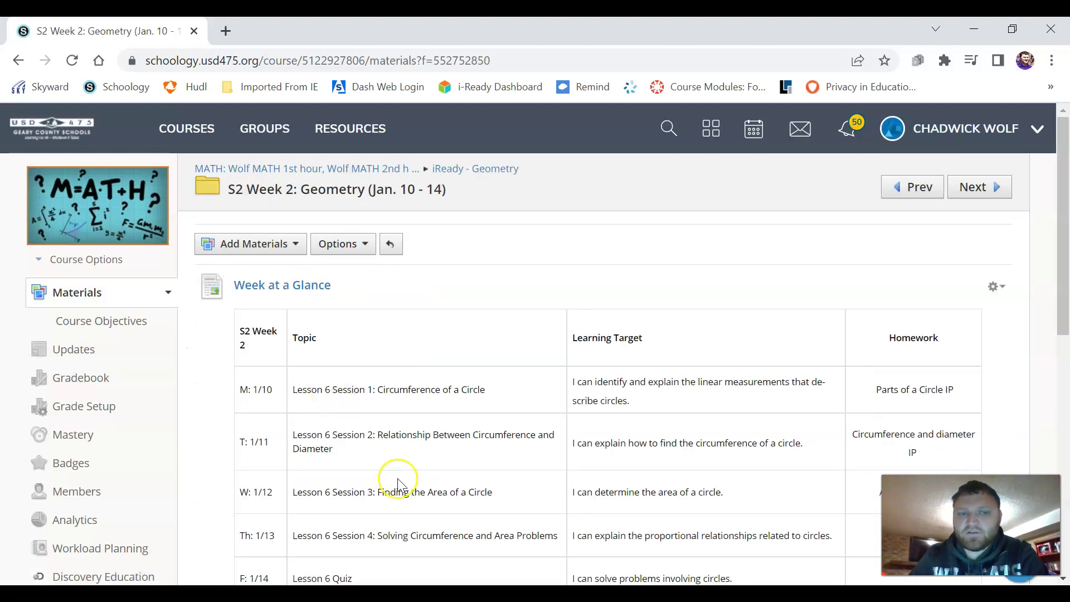
scroll(396, 479, down, 2)
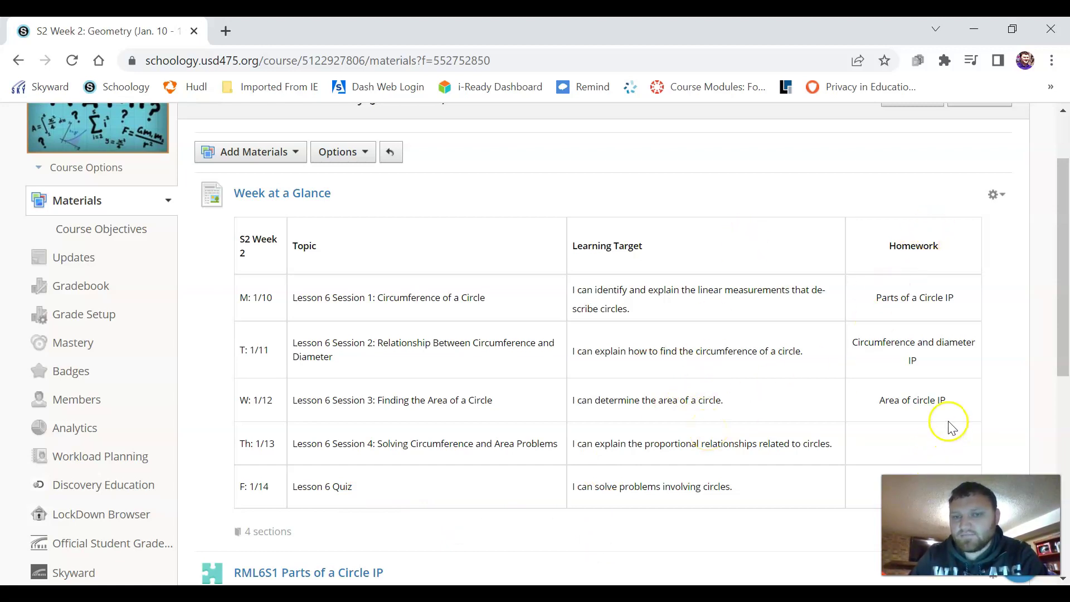
scroll(501, 463, down, 1)
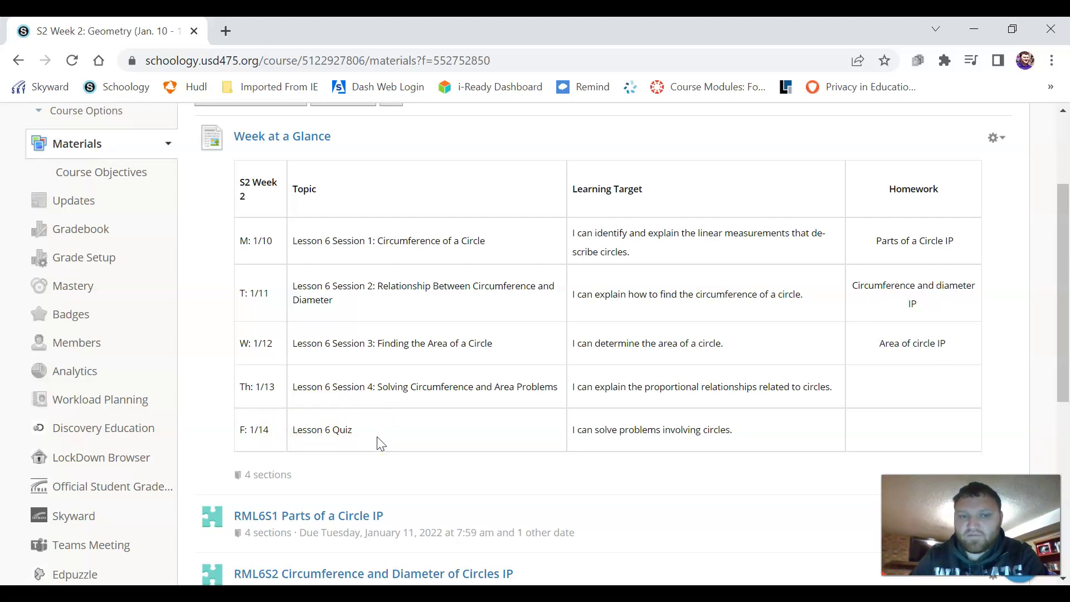
scroll(380, 444, down, 3)
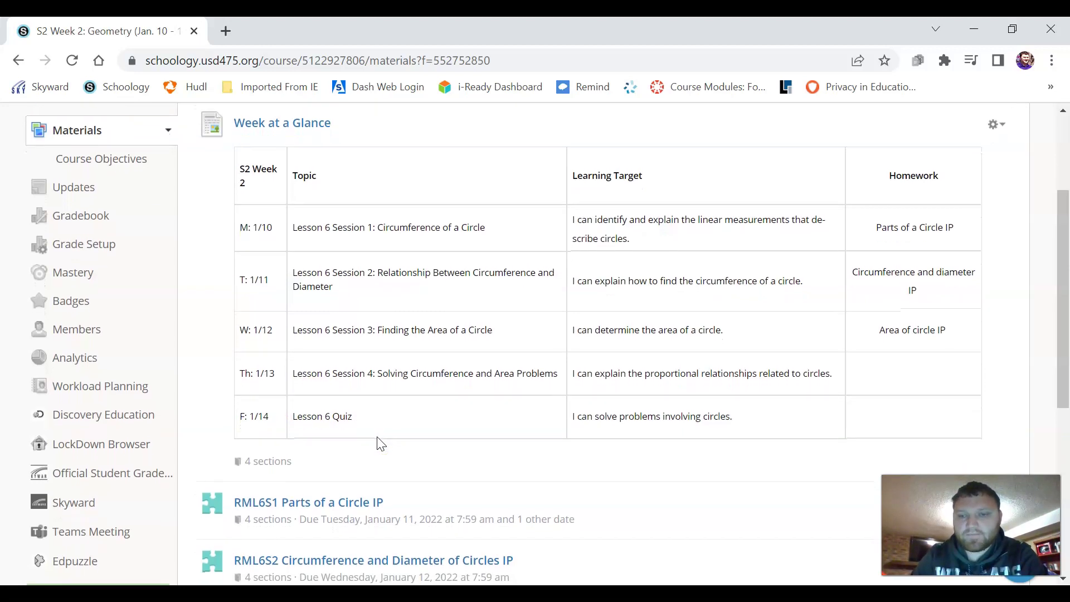
scroll(378, 438, down, 1)
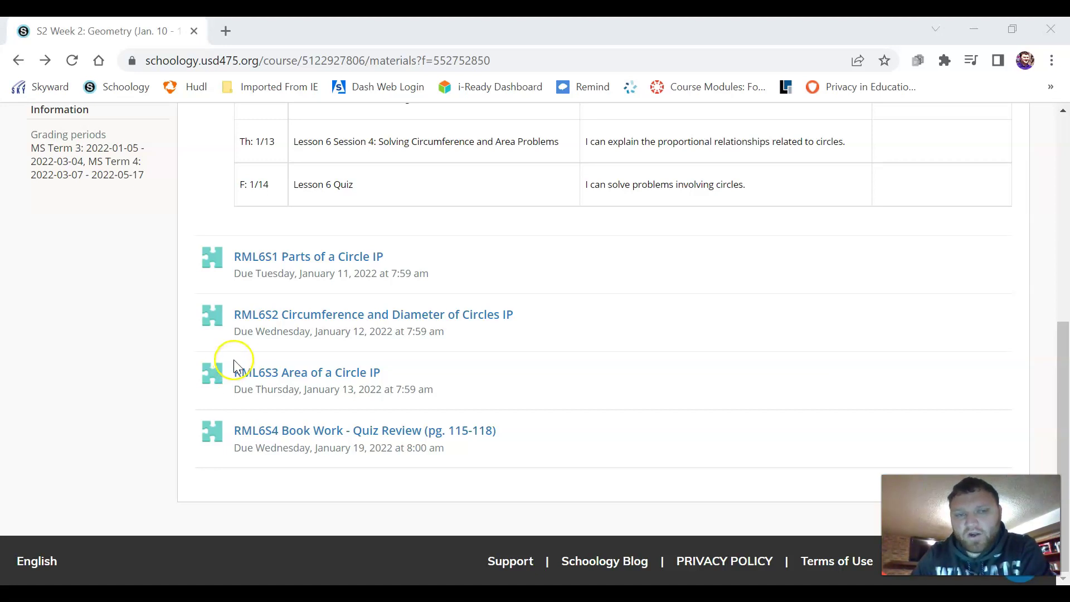
Step: Open the RML6S1 Parts of a Circle IP assignment
click(322, 264)
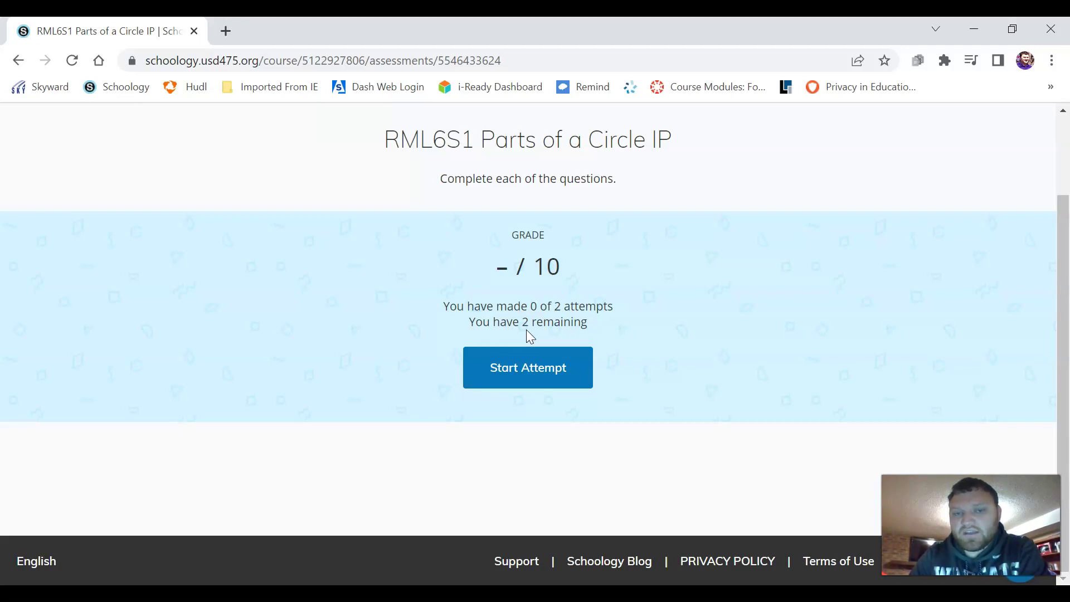
Step: Start an attempt and answer question 1's radius and diameter sentences with 'twice' and 'four times'
click(524, 370)
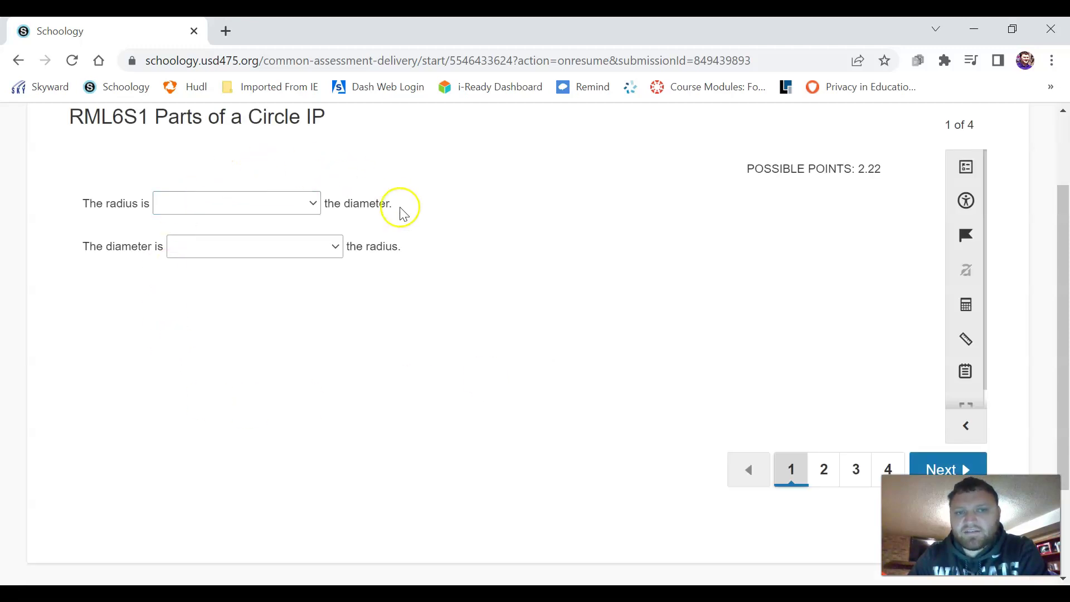
click(239, 210)
click(219, 252)
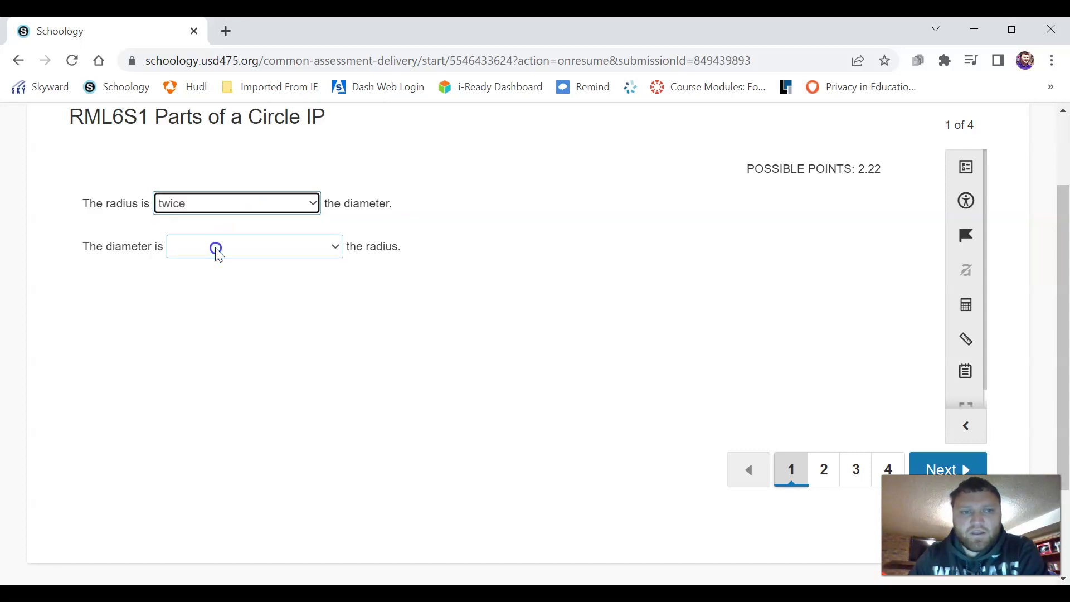
click(215, 247)
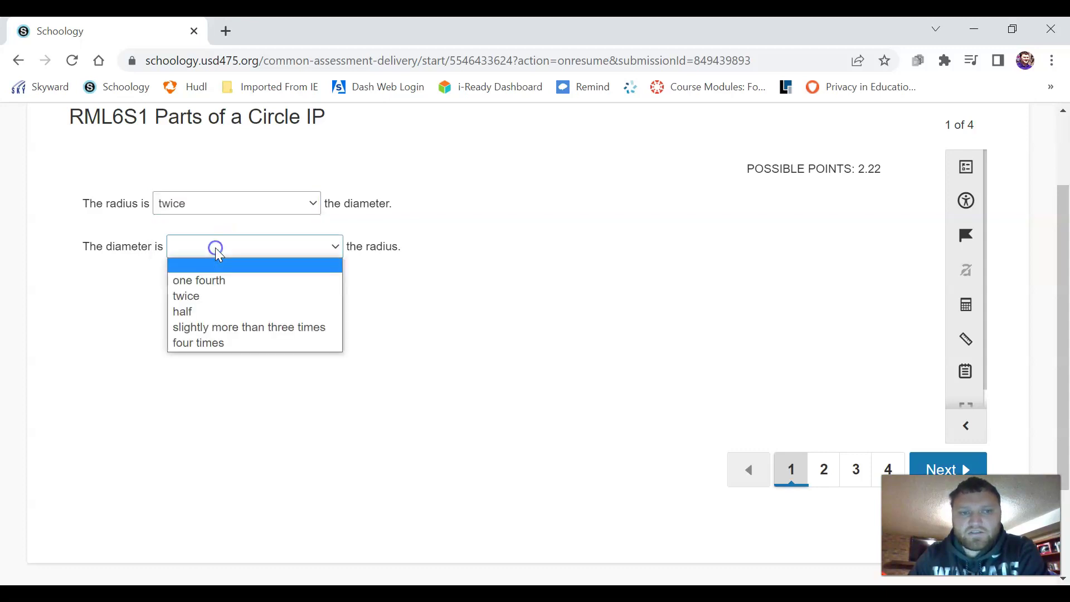
click(213, 342)
Step: On question 2, mark line AB diameter, OX radius and green C diameter
click(824, 471)
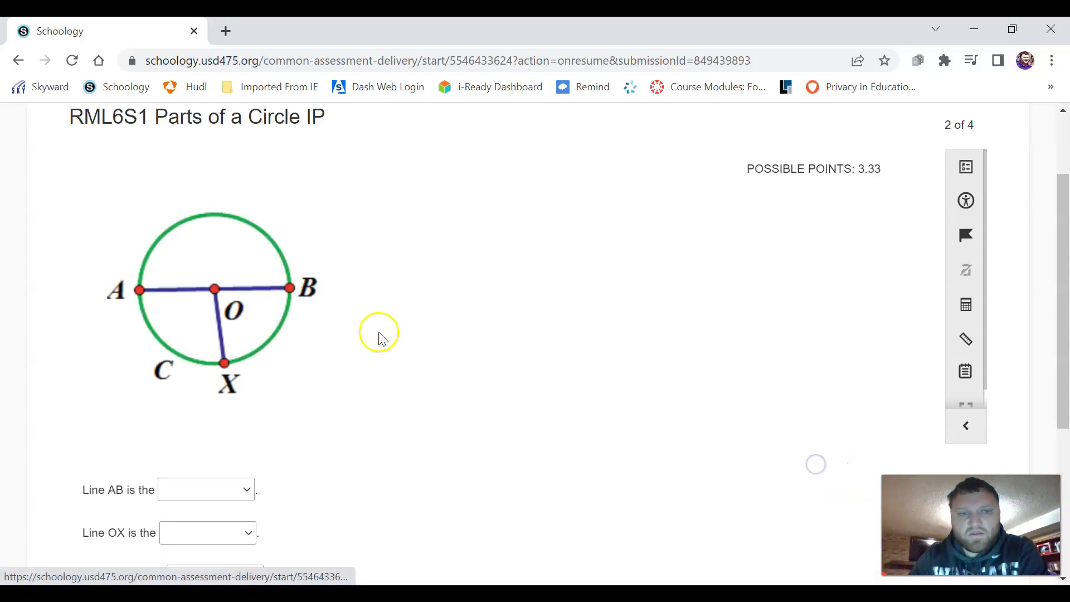
scroll(218, 293, down, 3)
click(206, 325)
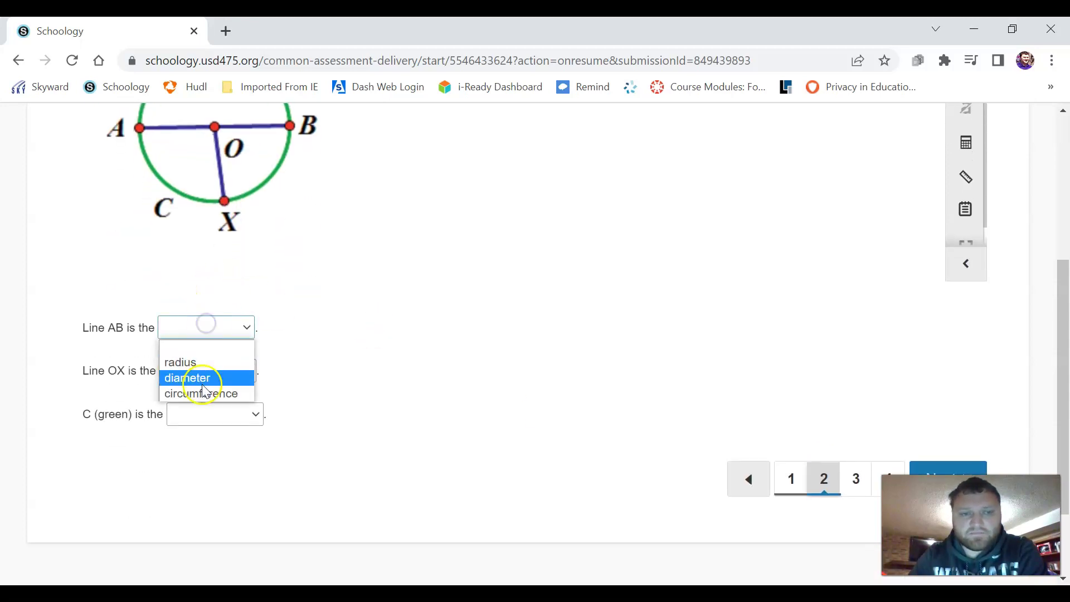
click(203, 378)
click(203, 370)
click(202, 406)
click(198, 414)
click(197, 465)
Step: Skip ahead to question 4, the matching exercise
scroll(502, 435, up, 2)
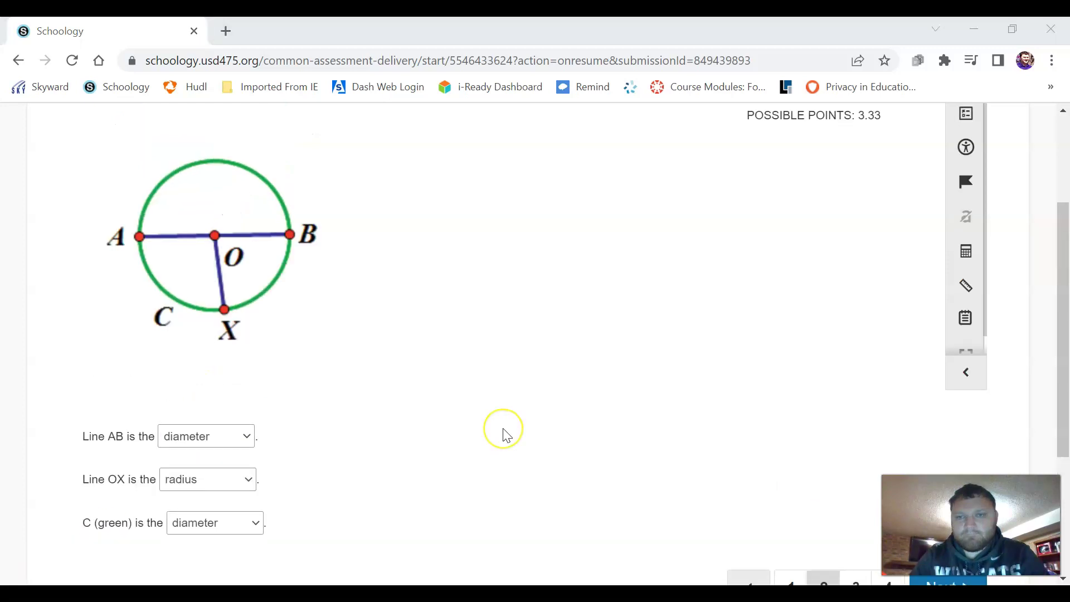
scroll(502, 436, down, 3)
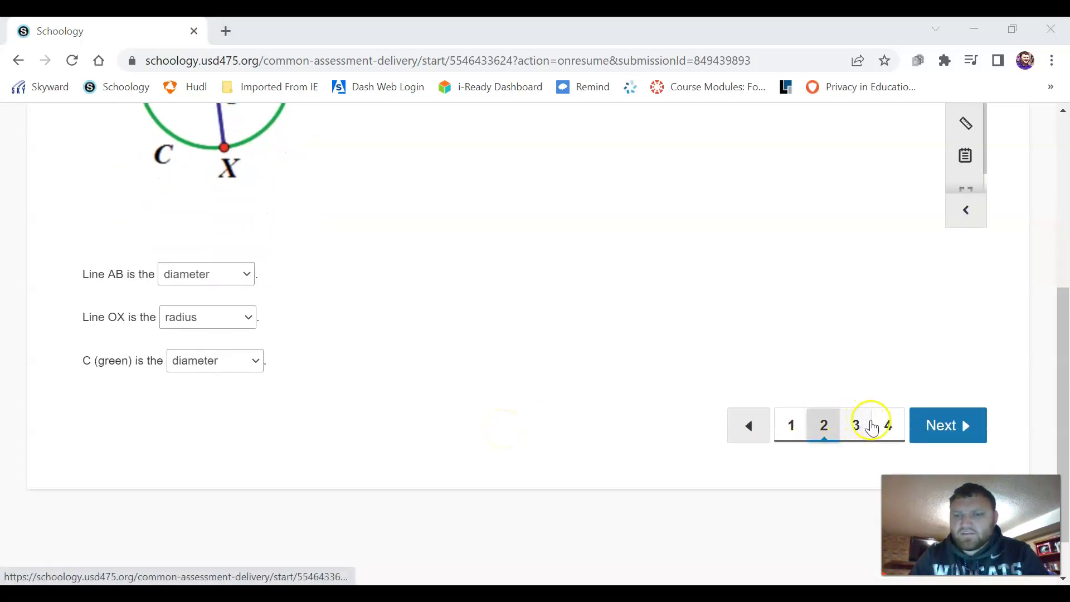
click(891, 423)
scroll(896, 423, down, 2)
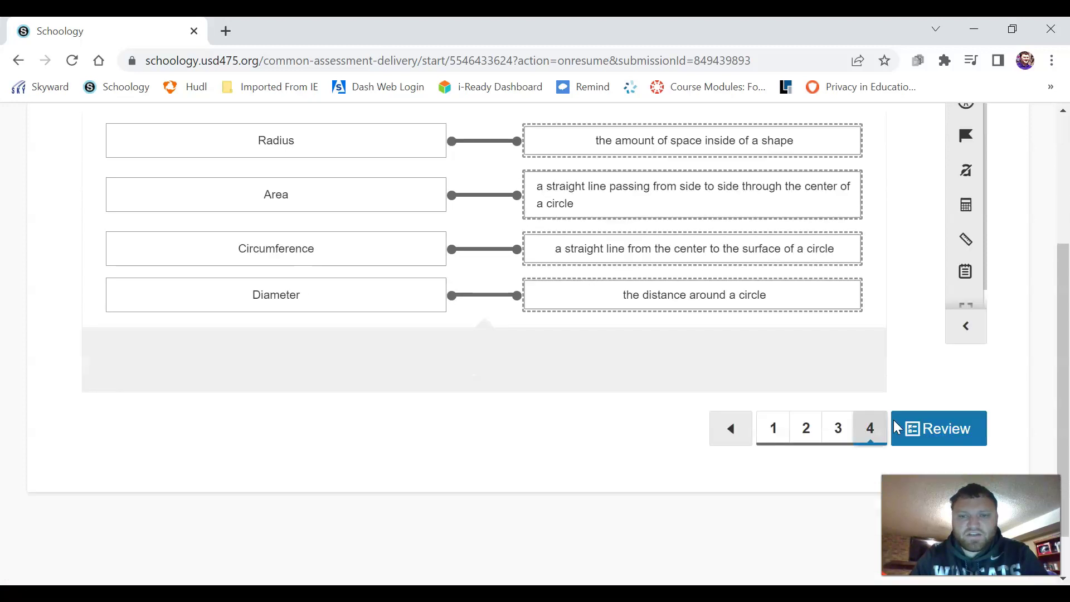
Step: Open the Review panel and look over all four answers
click(961, 426)
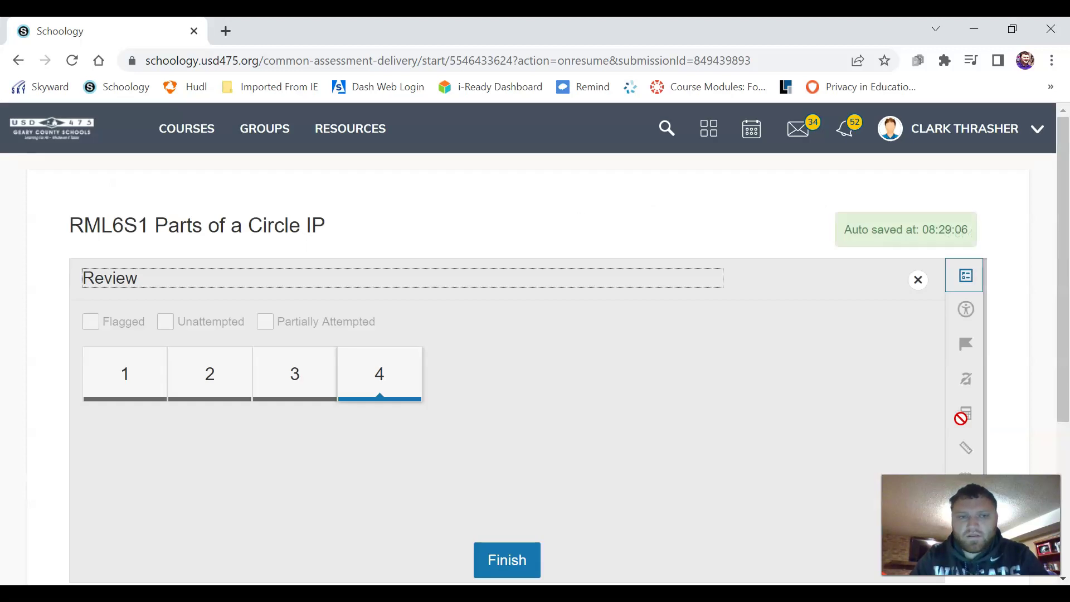
scroll(562, 485, down, 2)
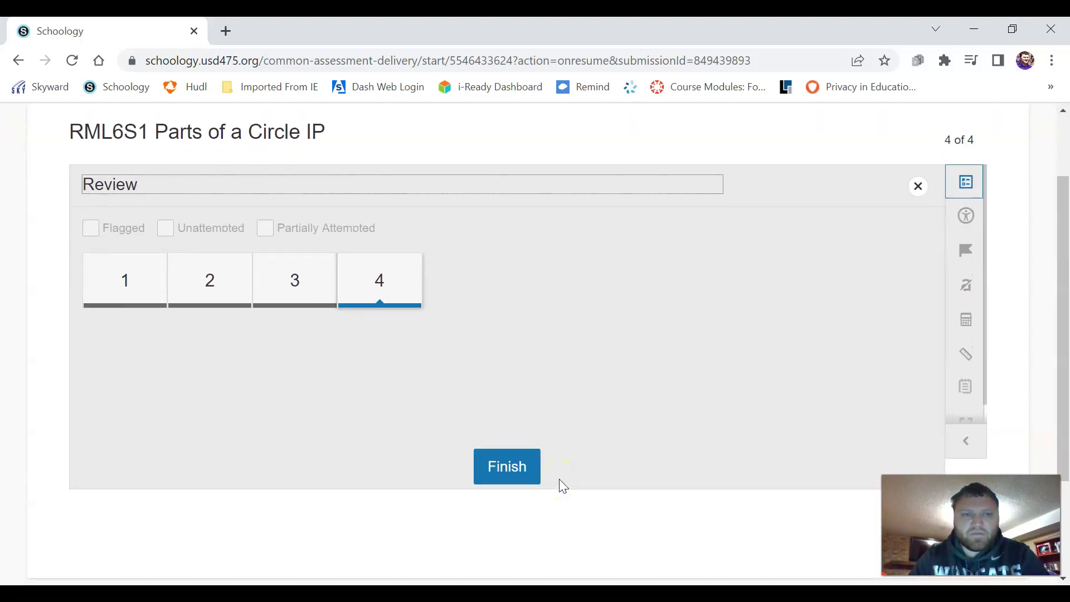
scroll(501, 483, up, 1)
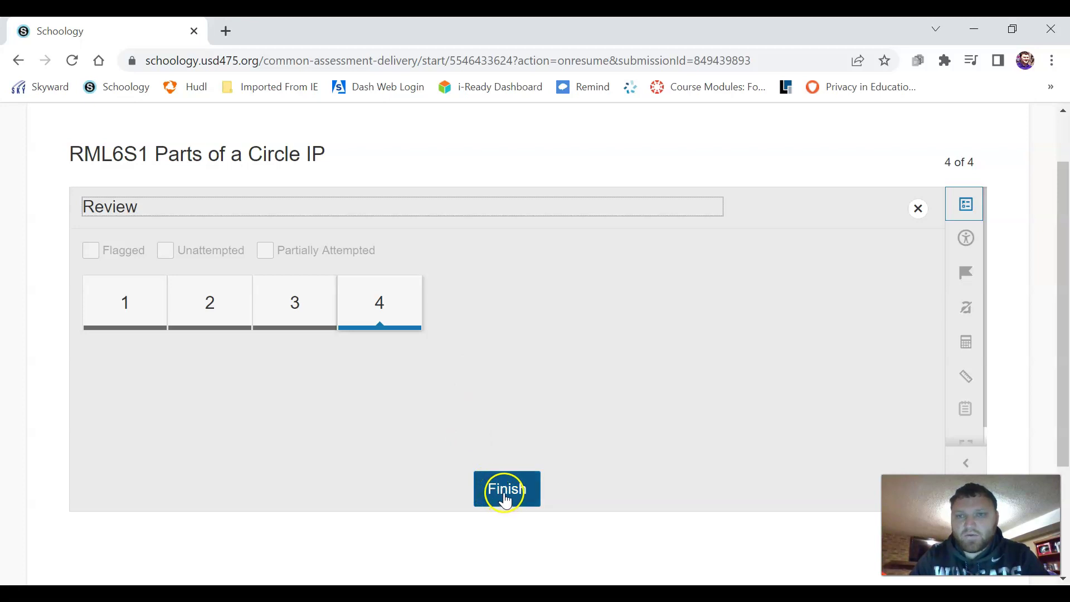
Step: Finish the assessment and confirm Yes in the Submit activity dialog
click(505, 493)
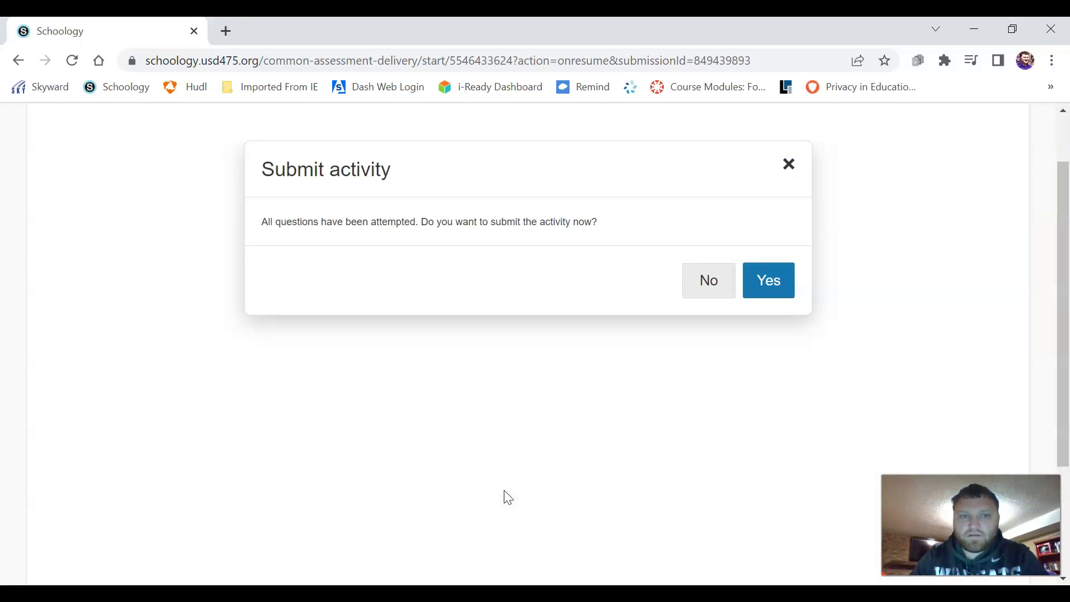
click(777, 285)
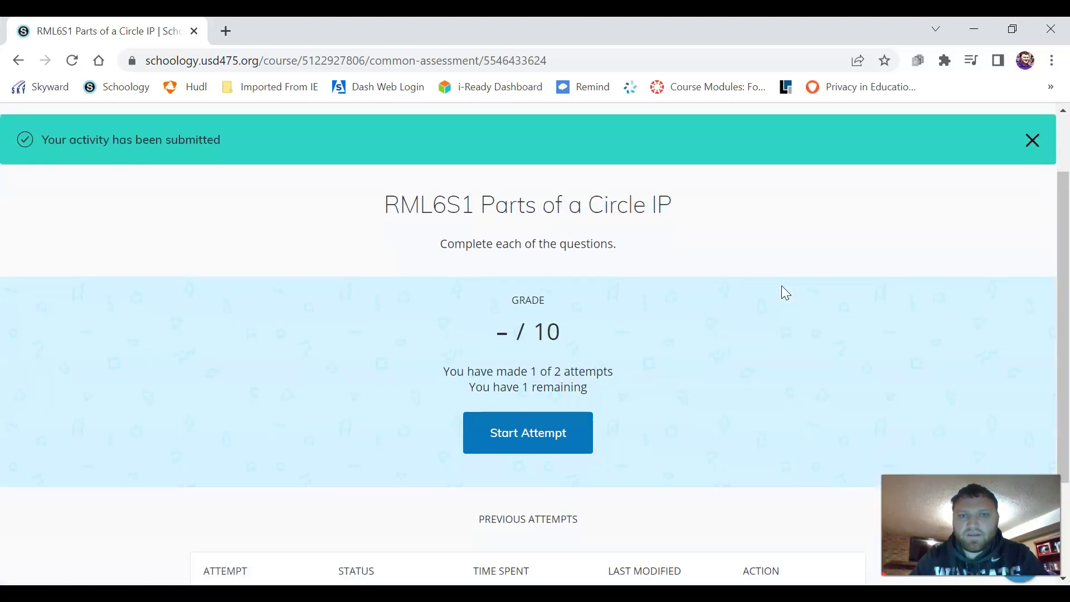
scroll(786, 293, down, 2)
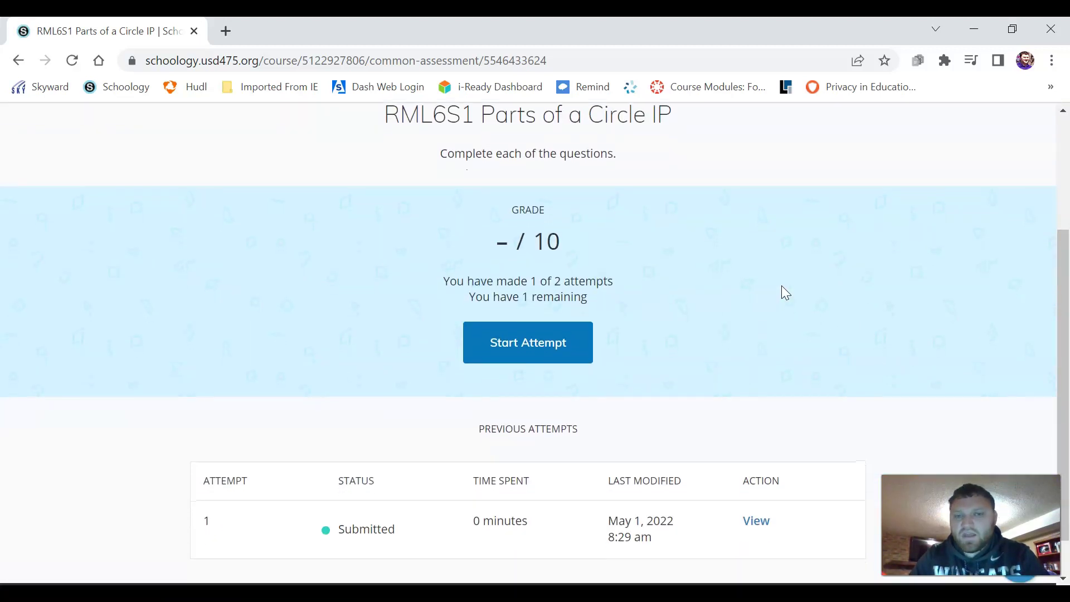
scroll(782, 286, down, 1)
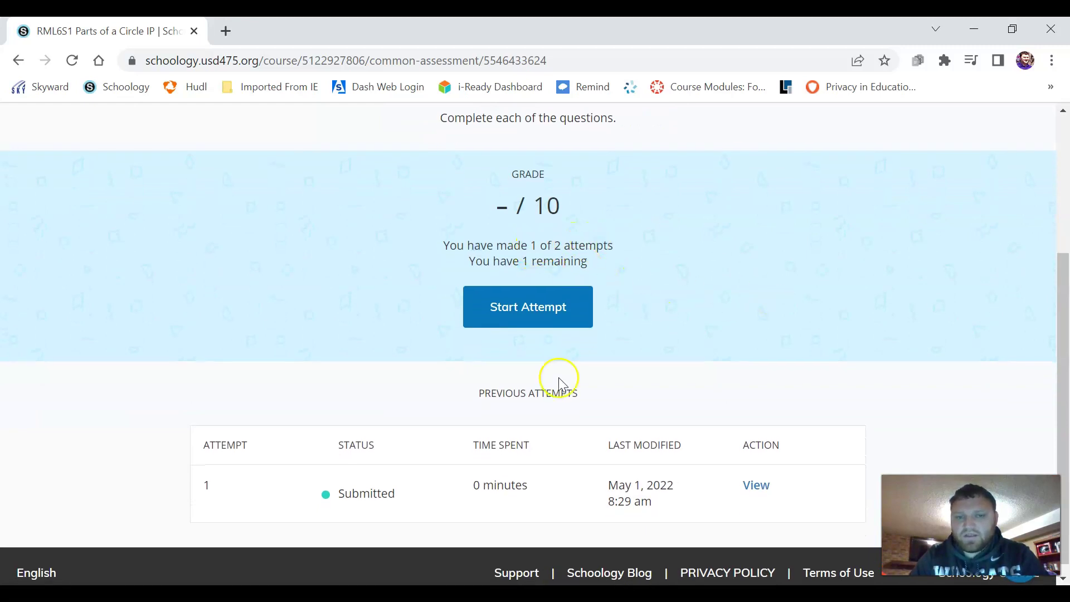
scroll(558, 379, down, 1)
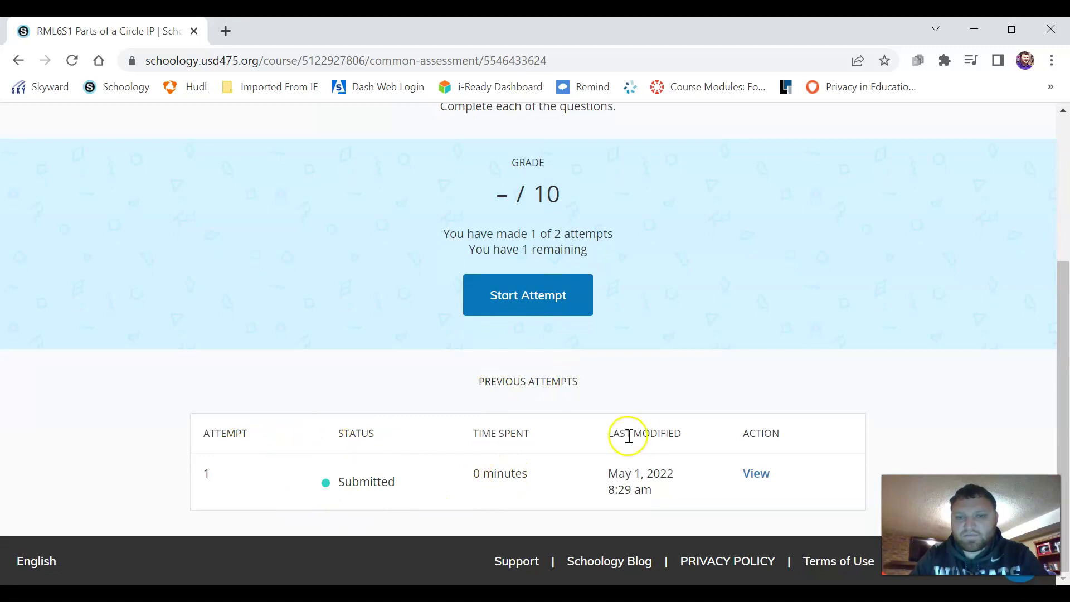
Step: Review each question's points in attempt 1 of RML6S1 Parts of a Circle IP, scored 2 / 9
click(758, 474)
scroll(761, 485, down, 1)
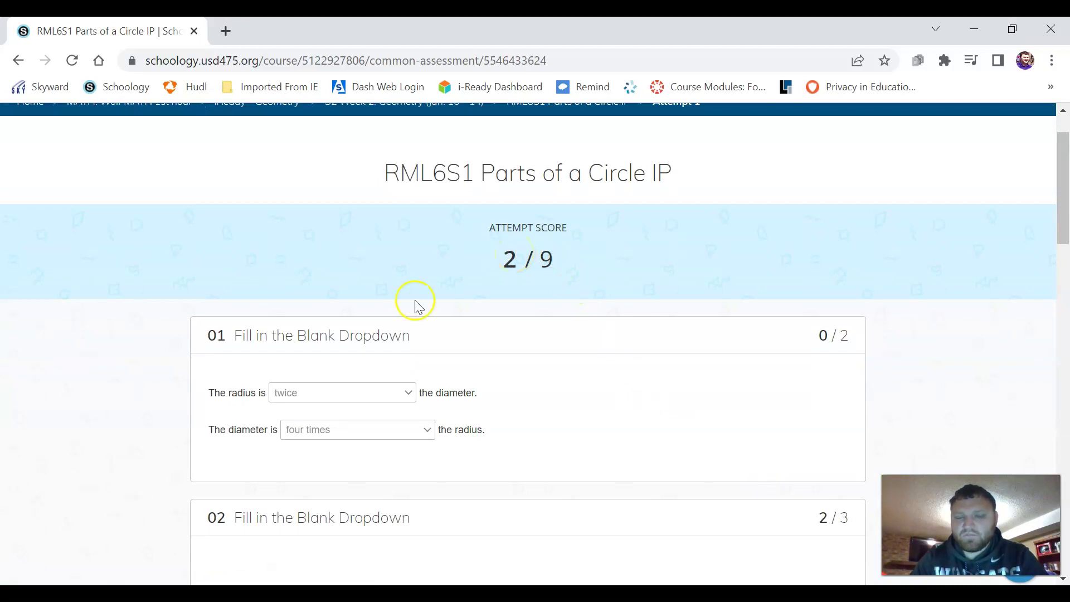
scroll(397, 502, down, 2)
scroll(397, 497, down, 8)
scroll(400, 504, down, 11)
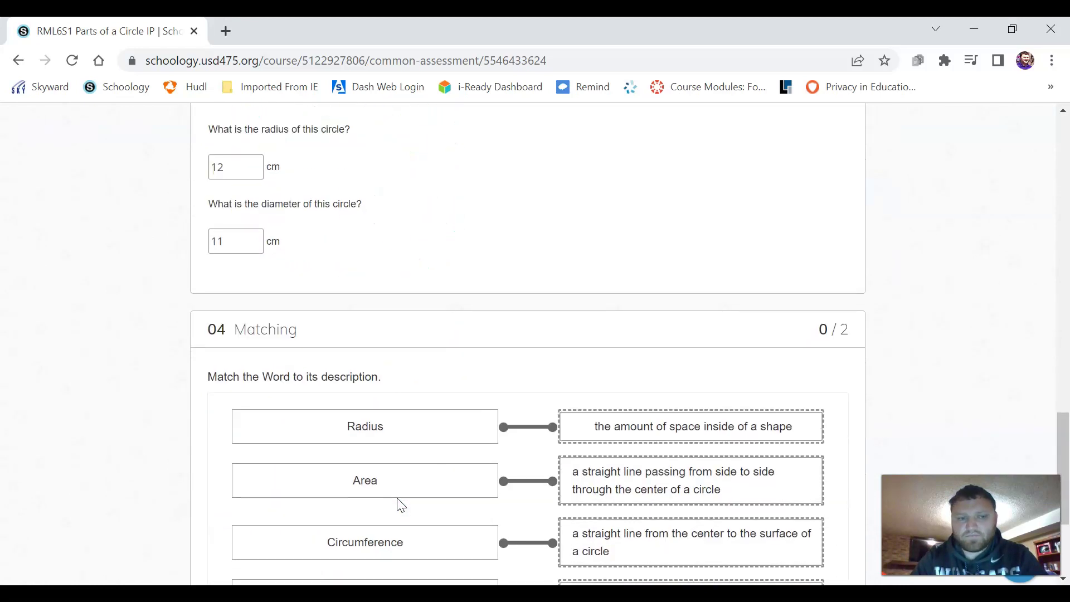
scroll(136, 351, up, 20)
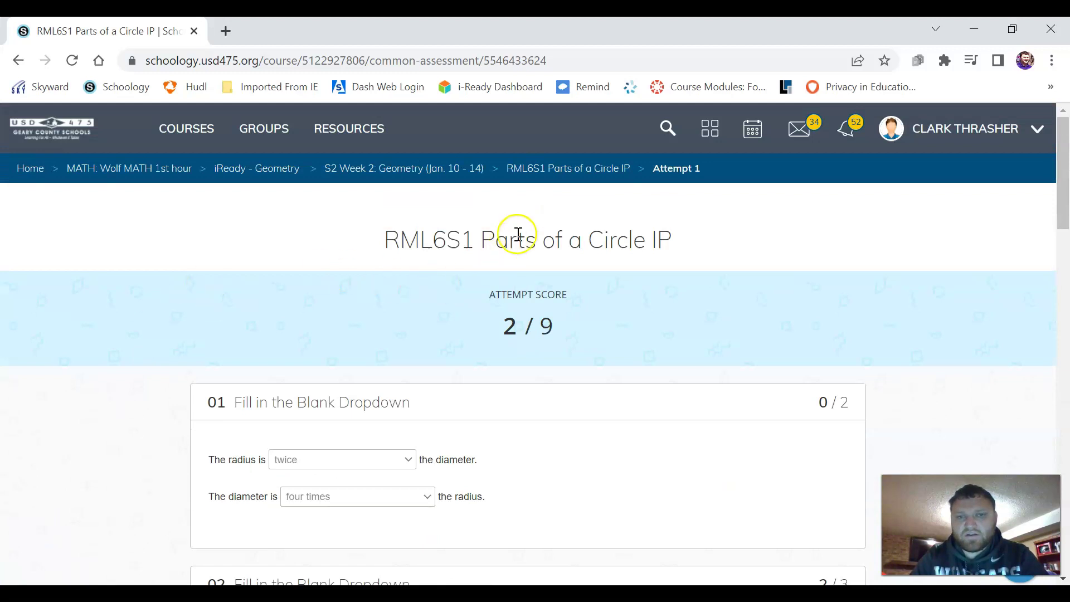
Step: Go back to the RML6S1 Parts of a Circle IP page showing 2.22 / 10 with one attempt left
click(570, 169)
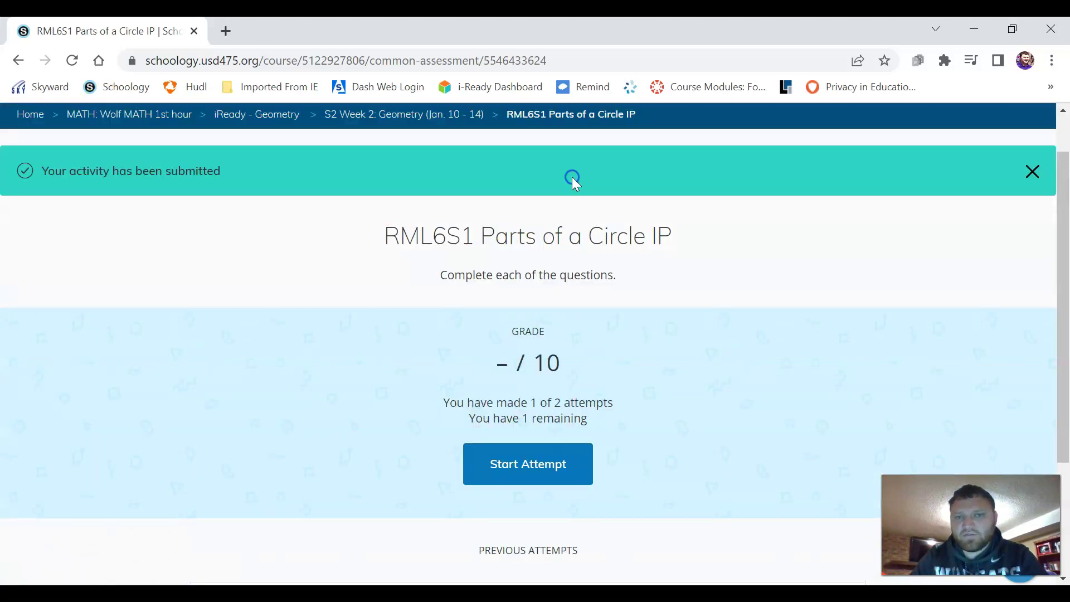
scroll(573, 177, down, 2)
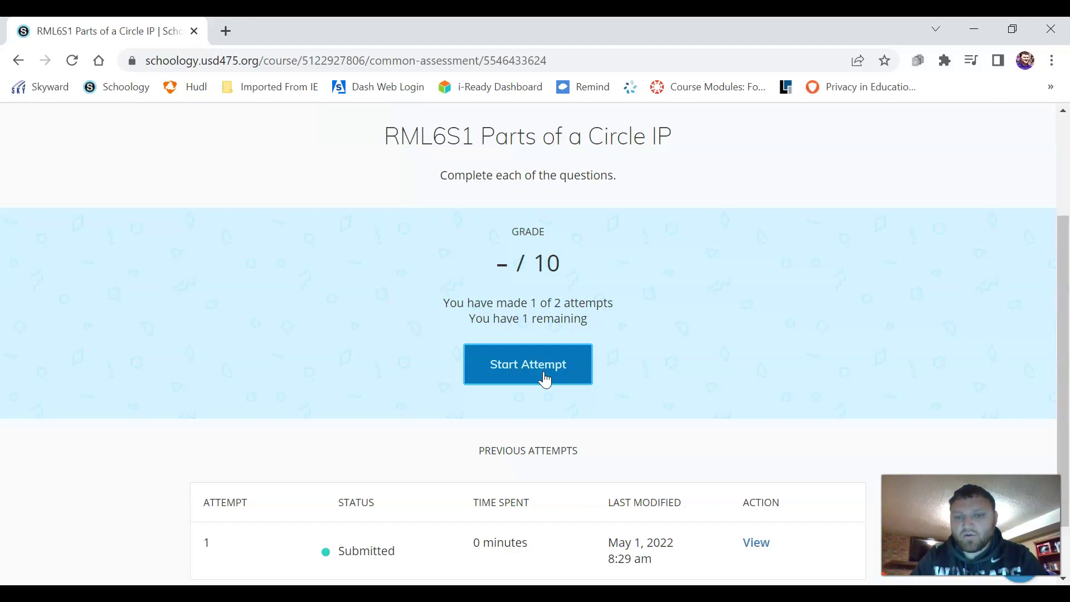
click(355, 505)
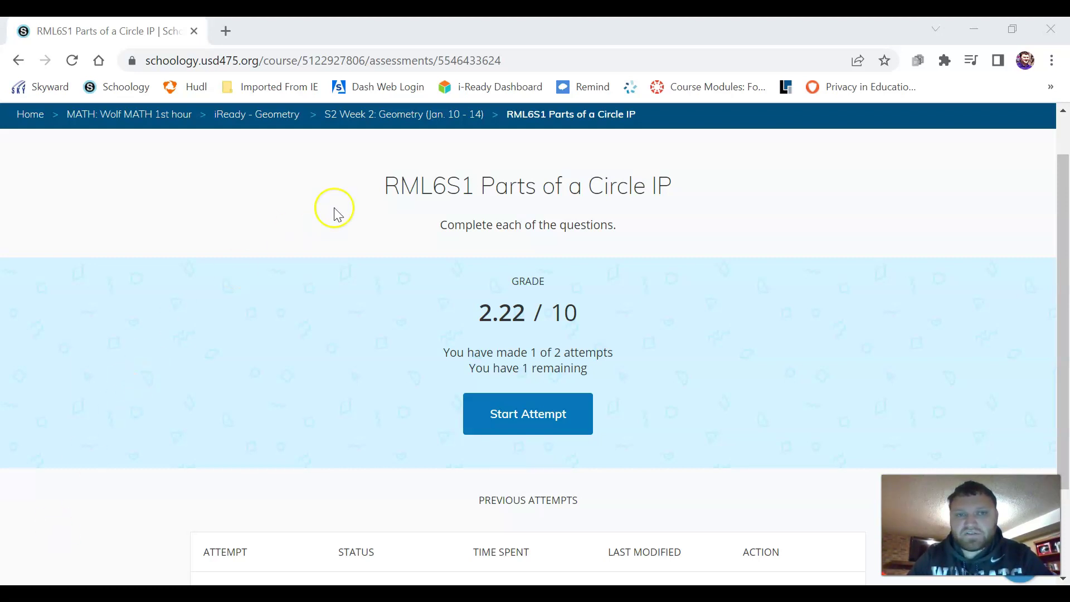
Step: Open the Wolf MATH 1st hour grades and review MS Term 3 at 22.22% and Term 4 homework
click(18, 60)
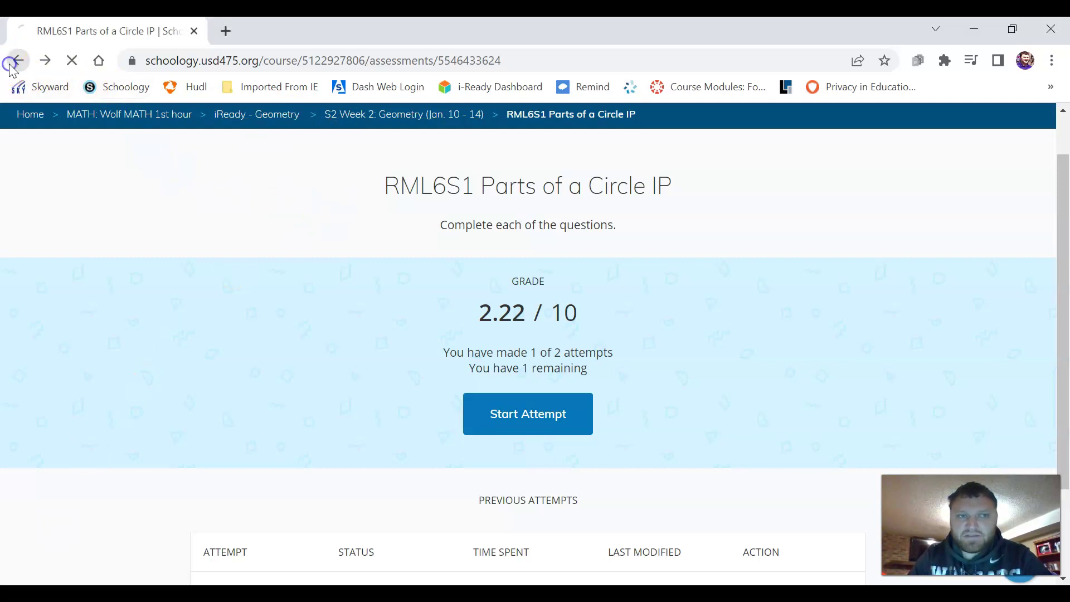
scroll(65, 254, up, 5)
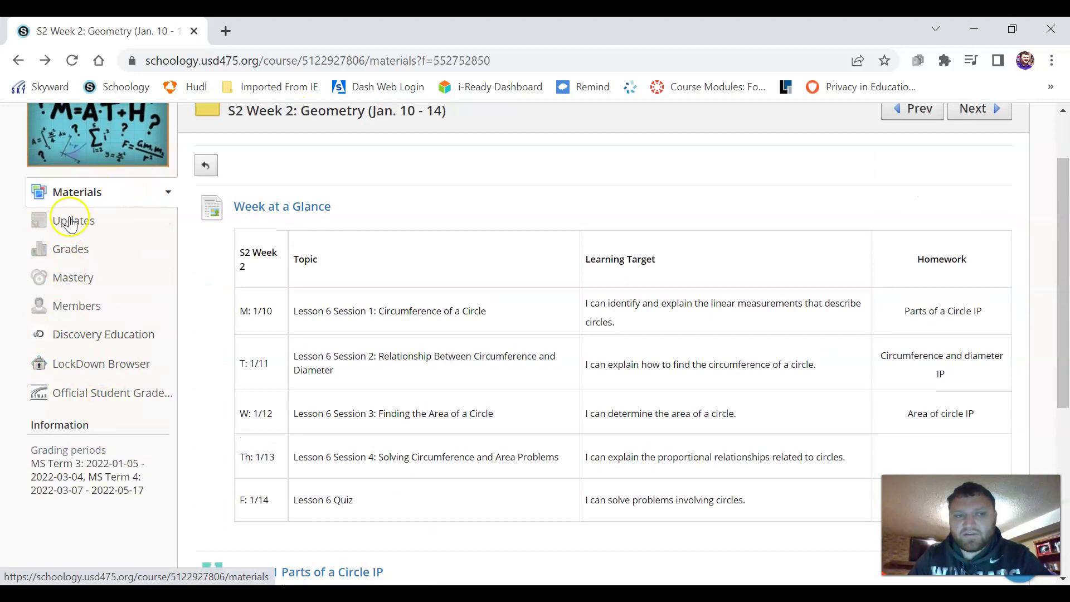
click(69, 253)
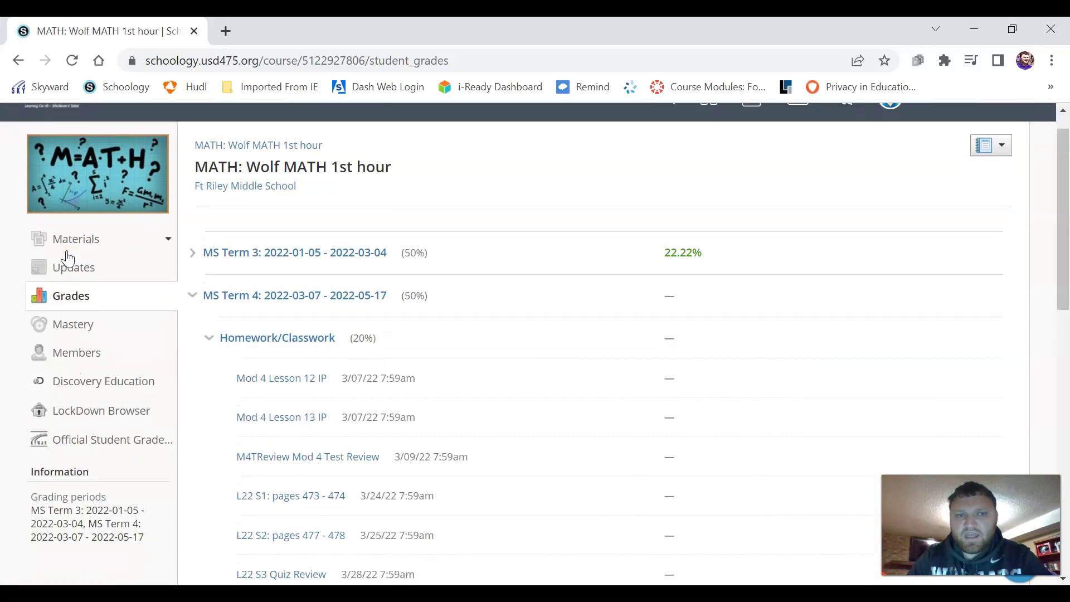
scroll(67, 258, down, 1)
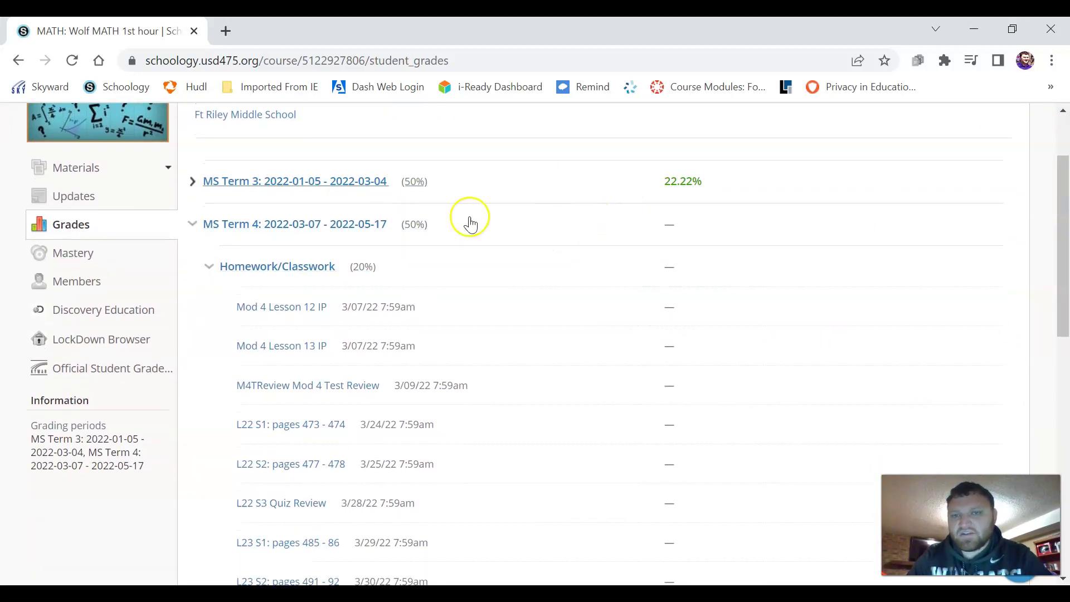
scroll(559, 313, down, 1)
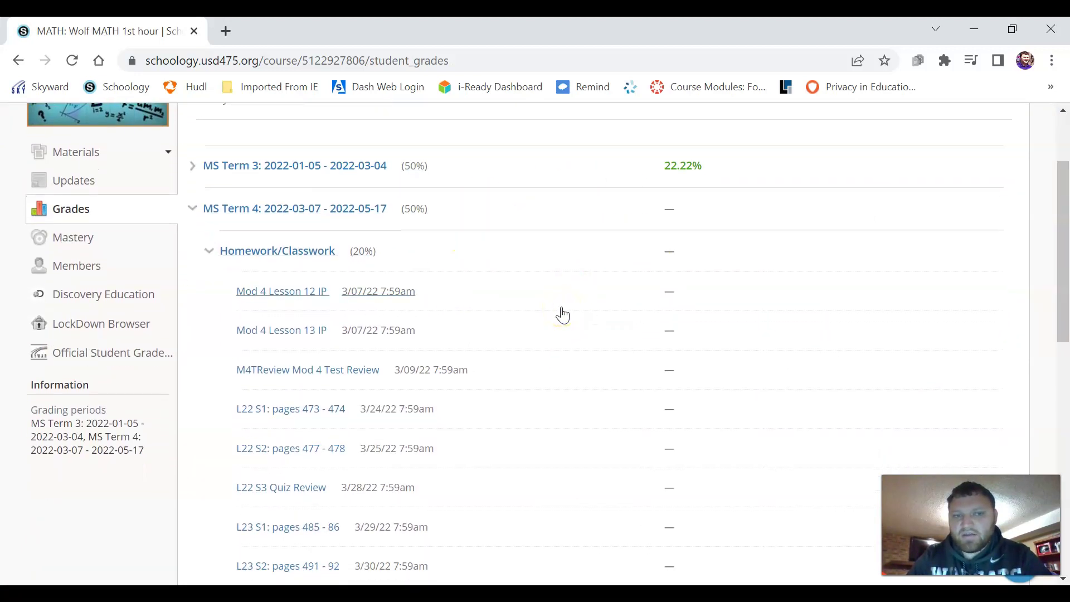
scroll(382, 293, down, 3)
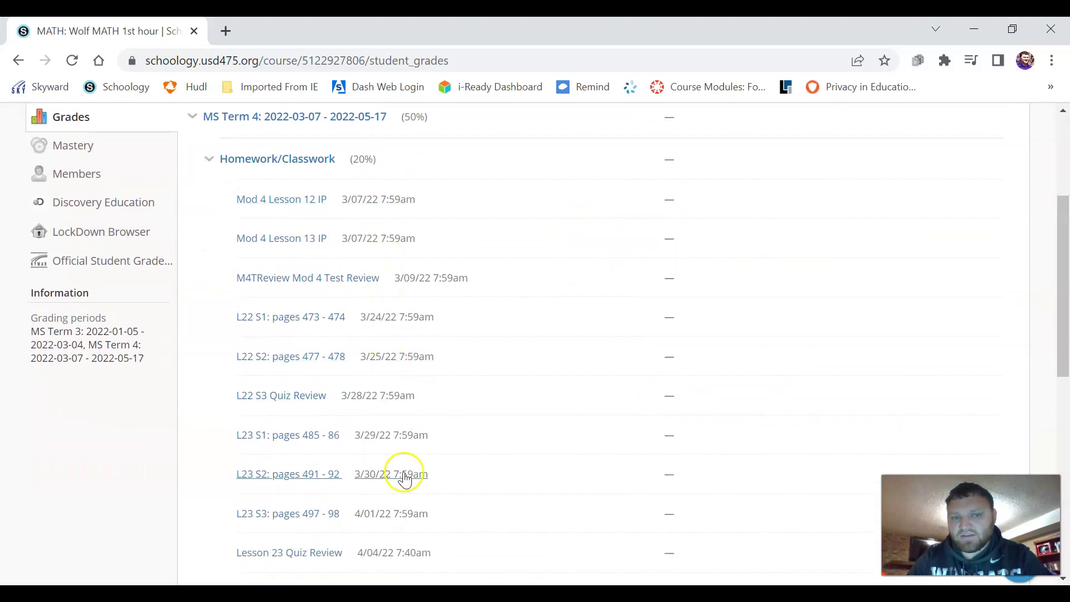
scroll(405, 496, down, 4)
scroll(406, 498, up, 5)
scroll(406, 498, up, 3)
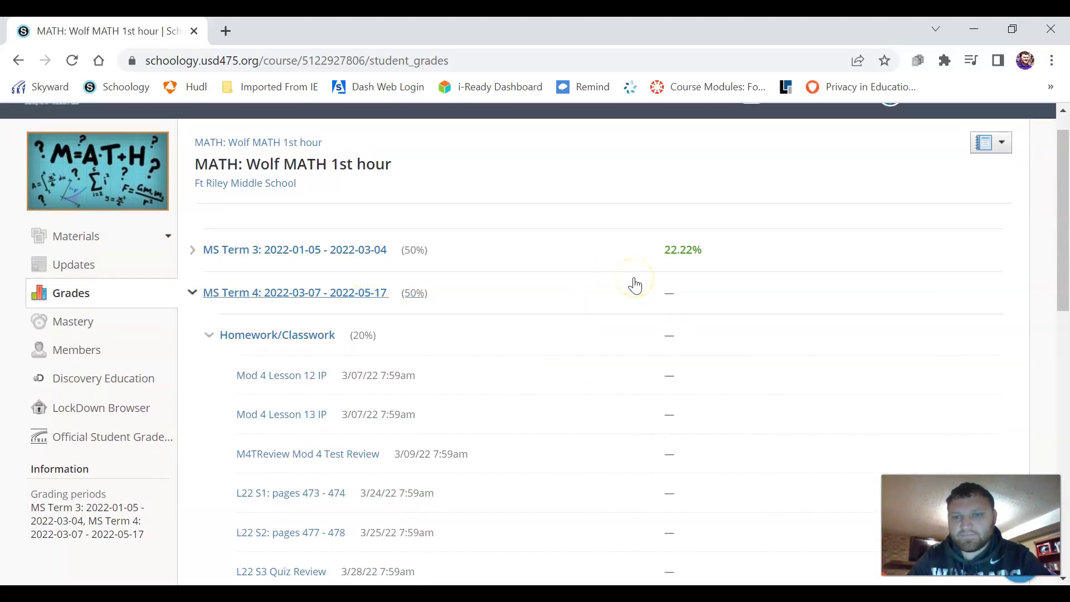
scroll(636, 286, up, 1)
scroll(636, 285, down, 1)
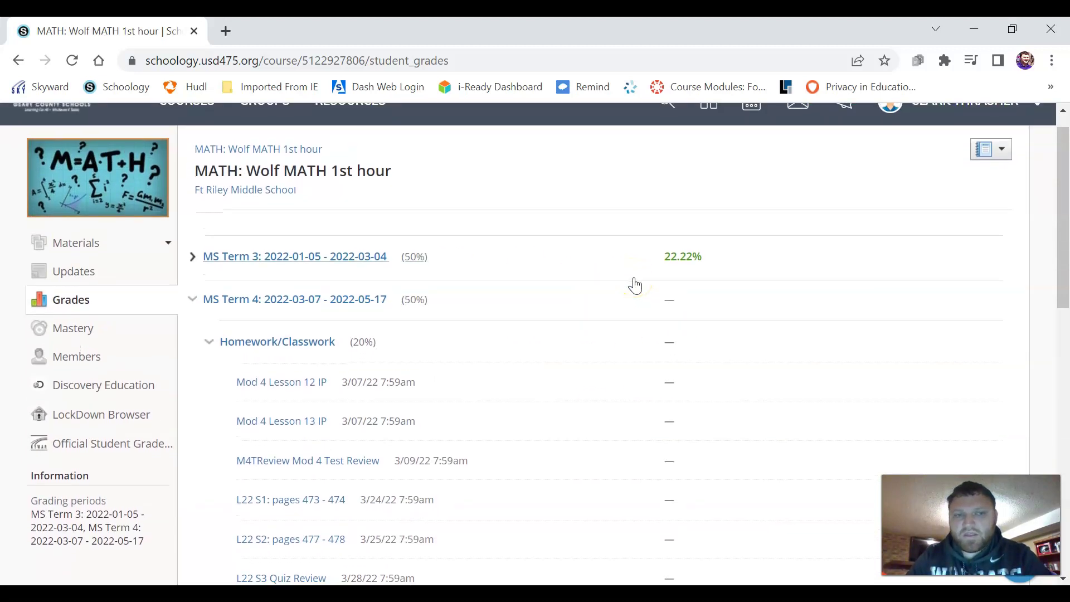